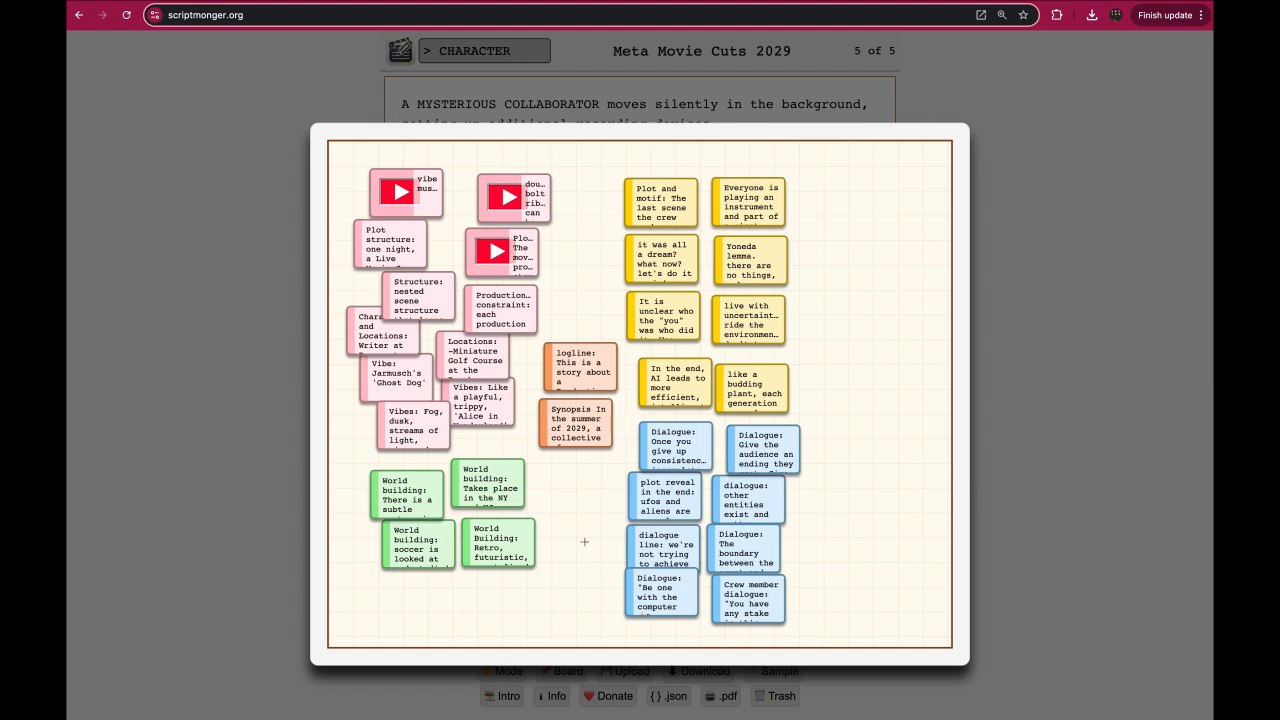
Tidy the green World building notes on the cork board into an even two-by-two grid.
left_click(588, 380)
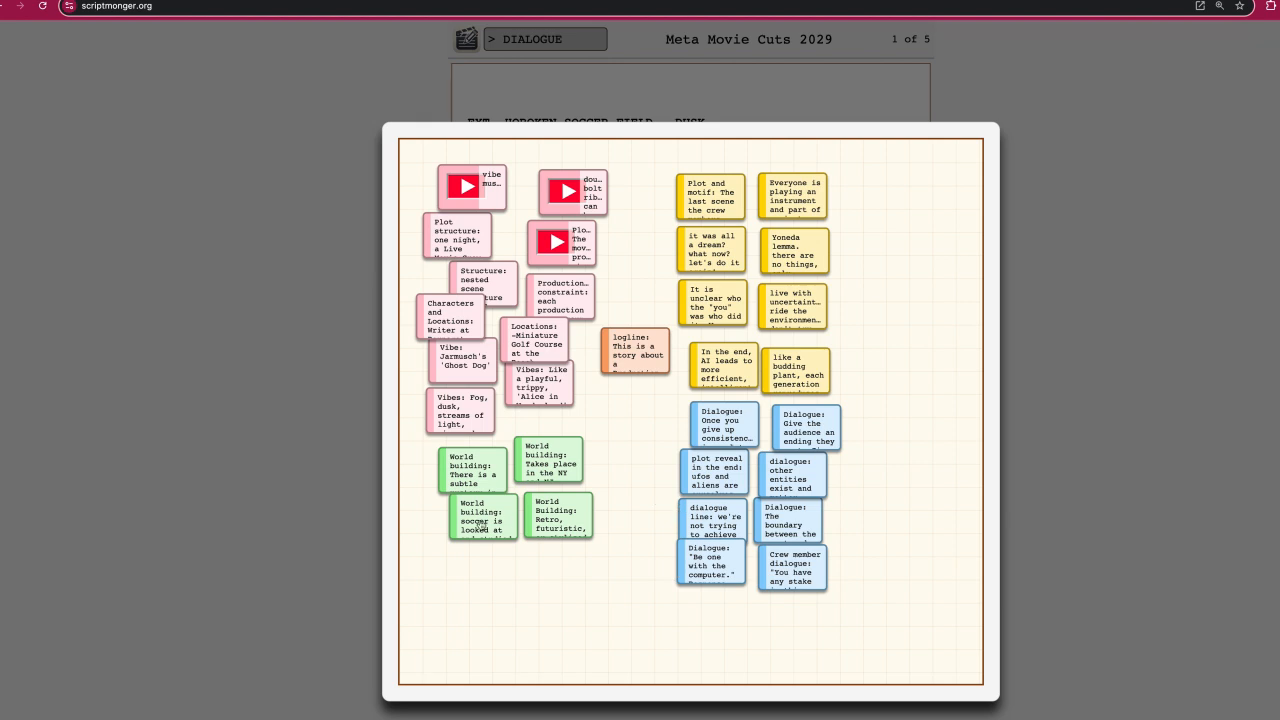
left_click_drag(481, 525, 476, 535)
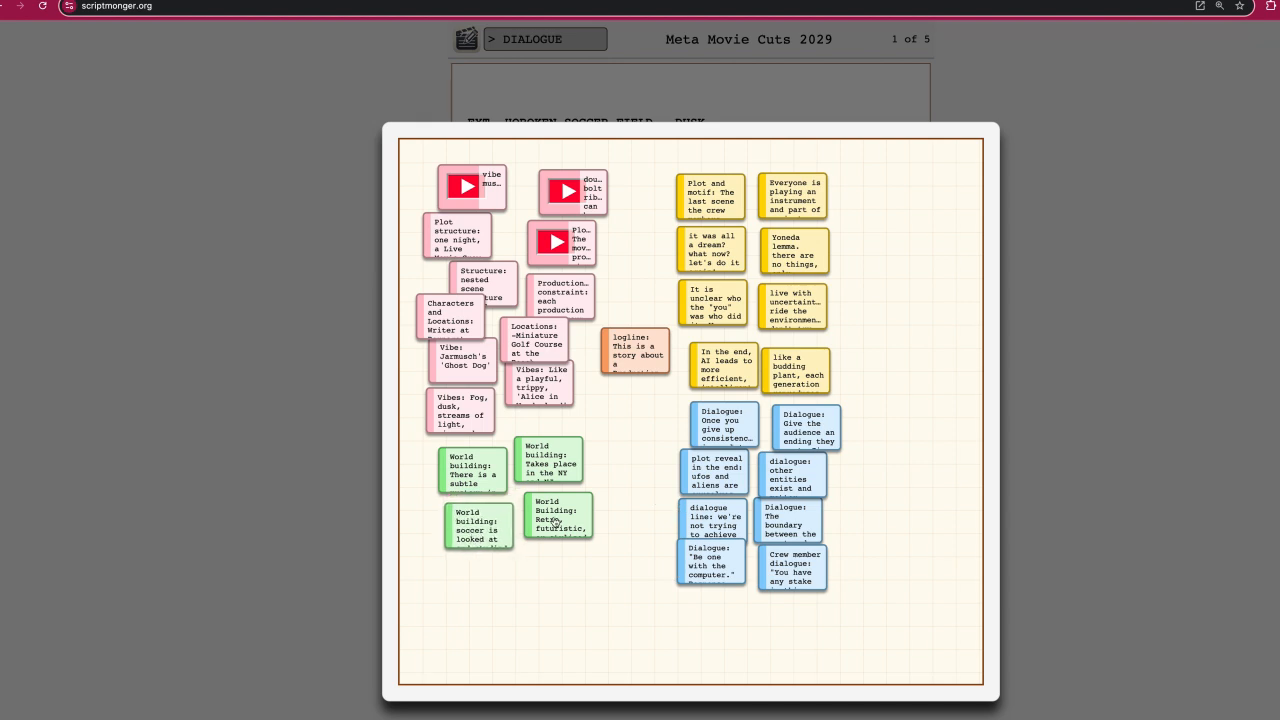
left_click_drag(556, 521, 549, 498)
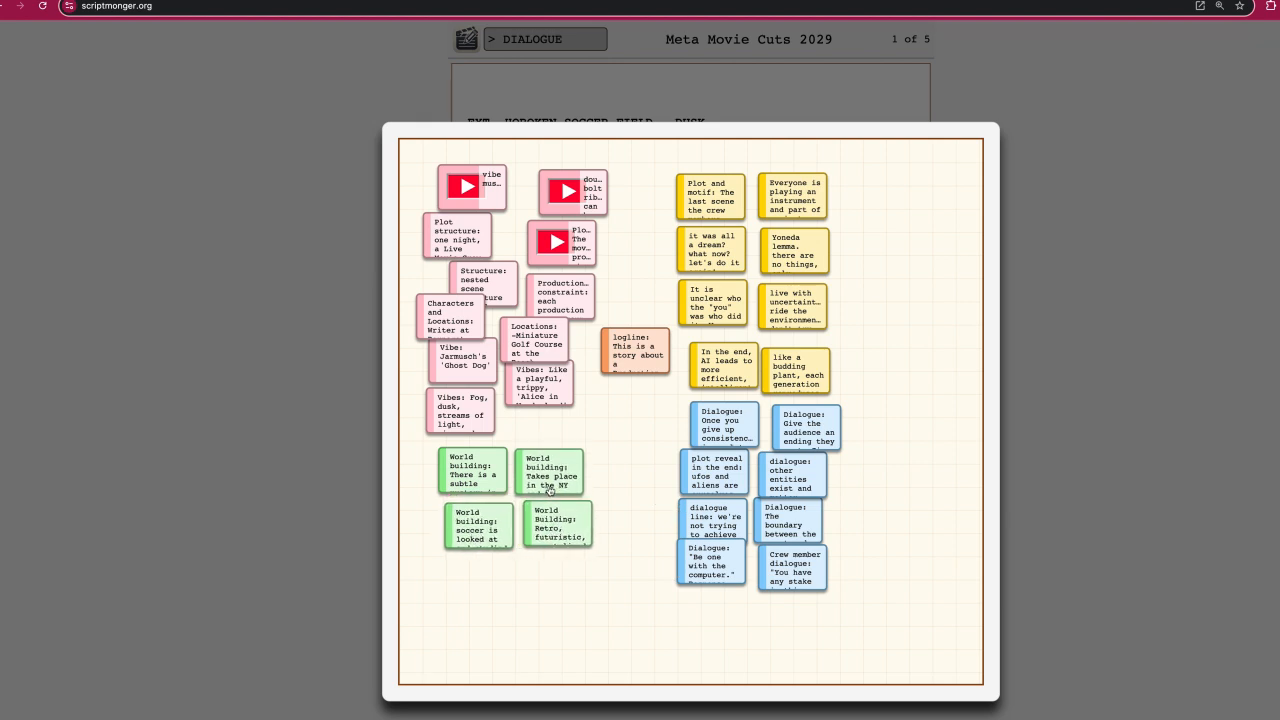
Read the Locations note, the "Be one with the computer" dialogue note and the double bolt ribbon video note, closing each one.
left_click(536, 344)
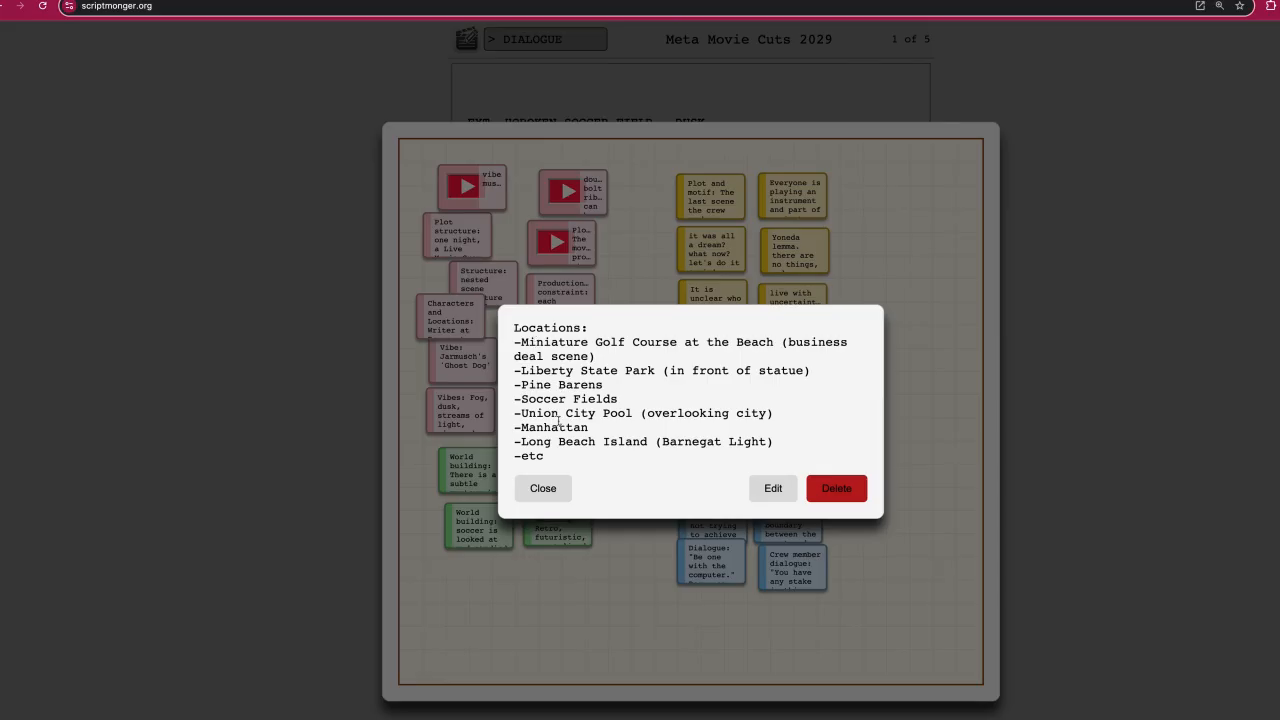
left_click(548, 488)
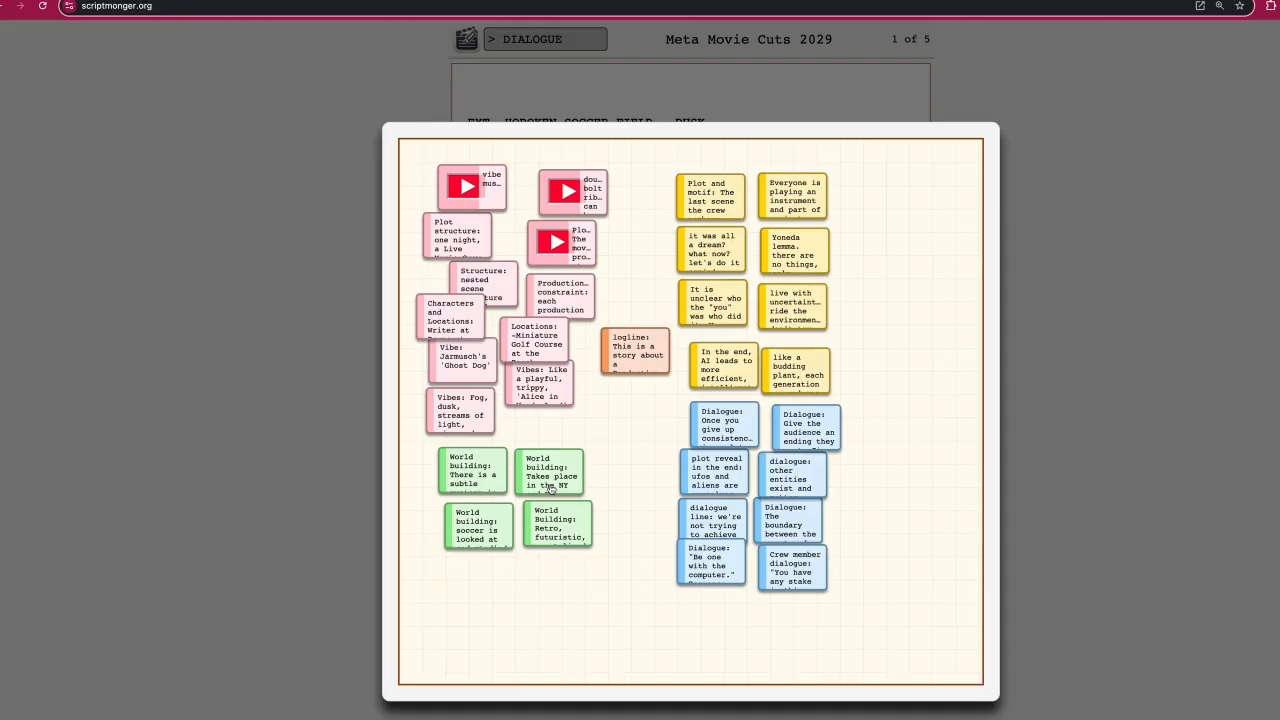
left_click(711, 553)
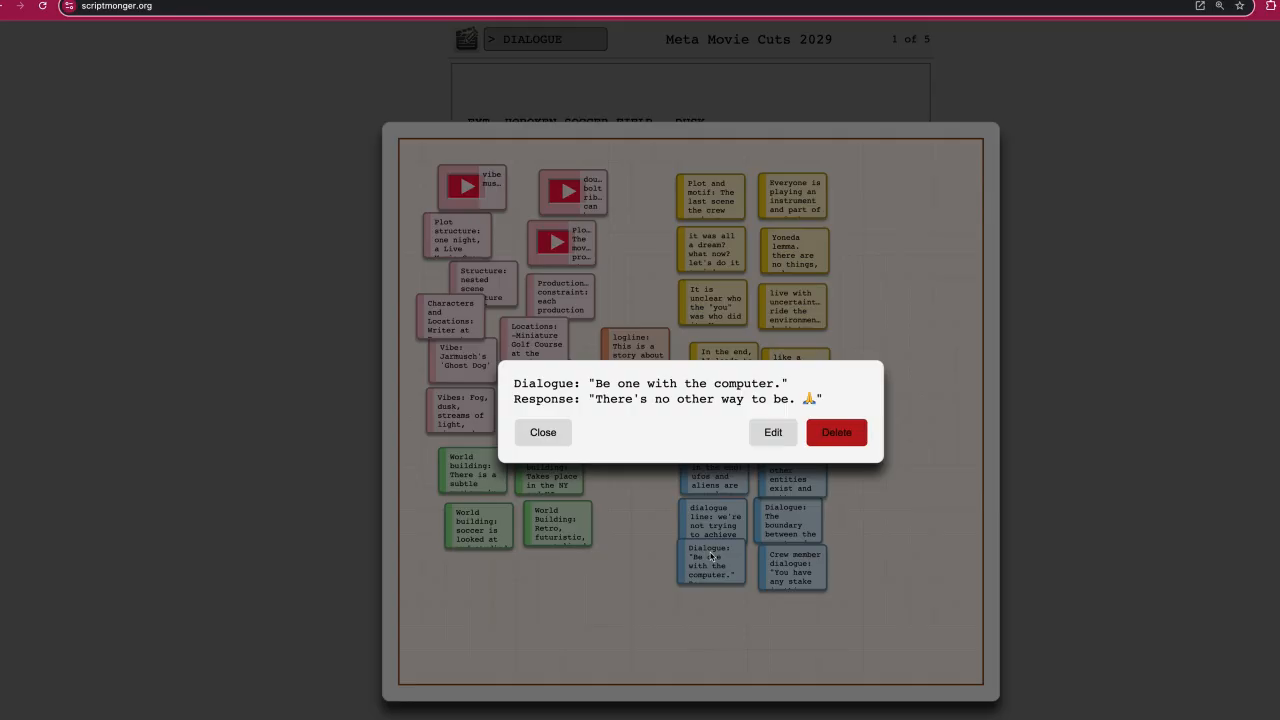
left_click(544, 435)
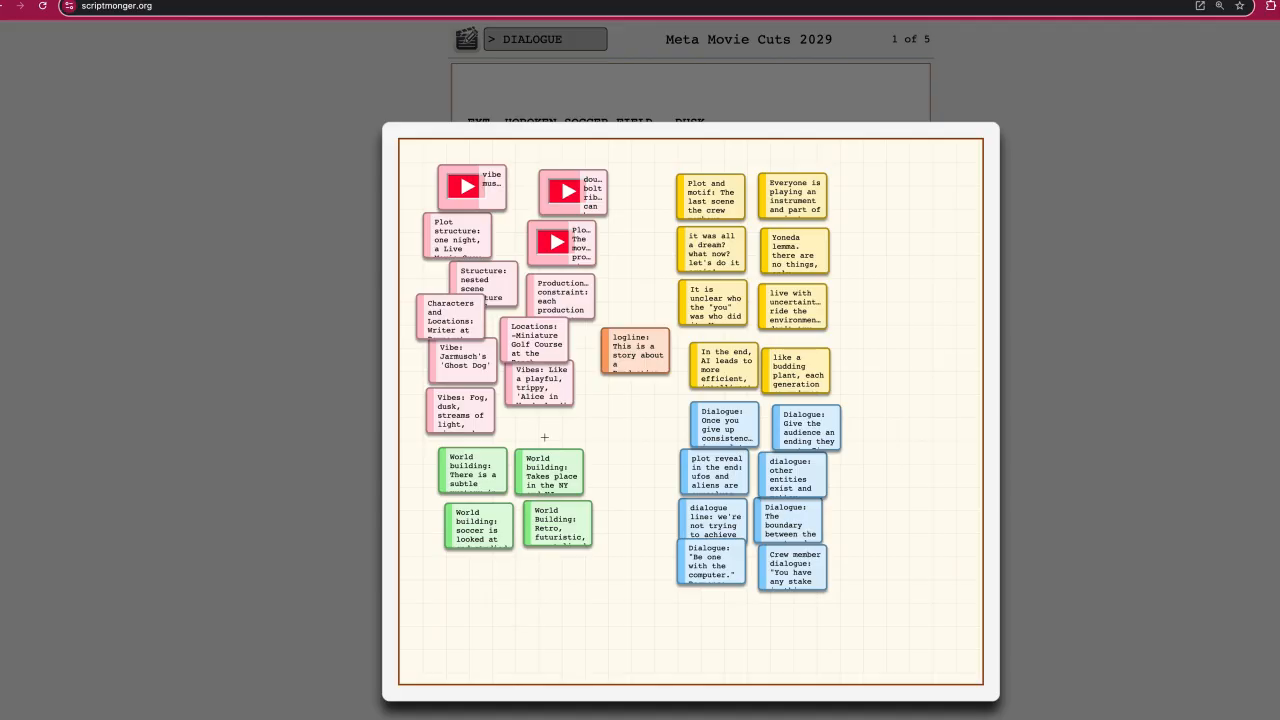
left_click(591, 212)
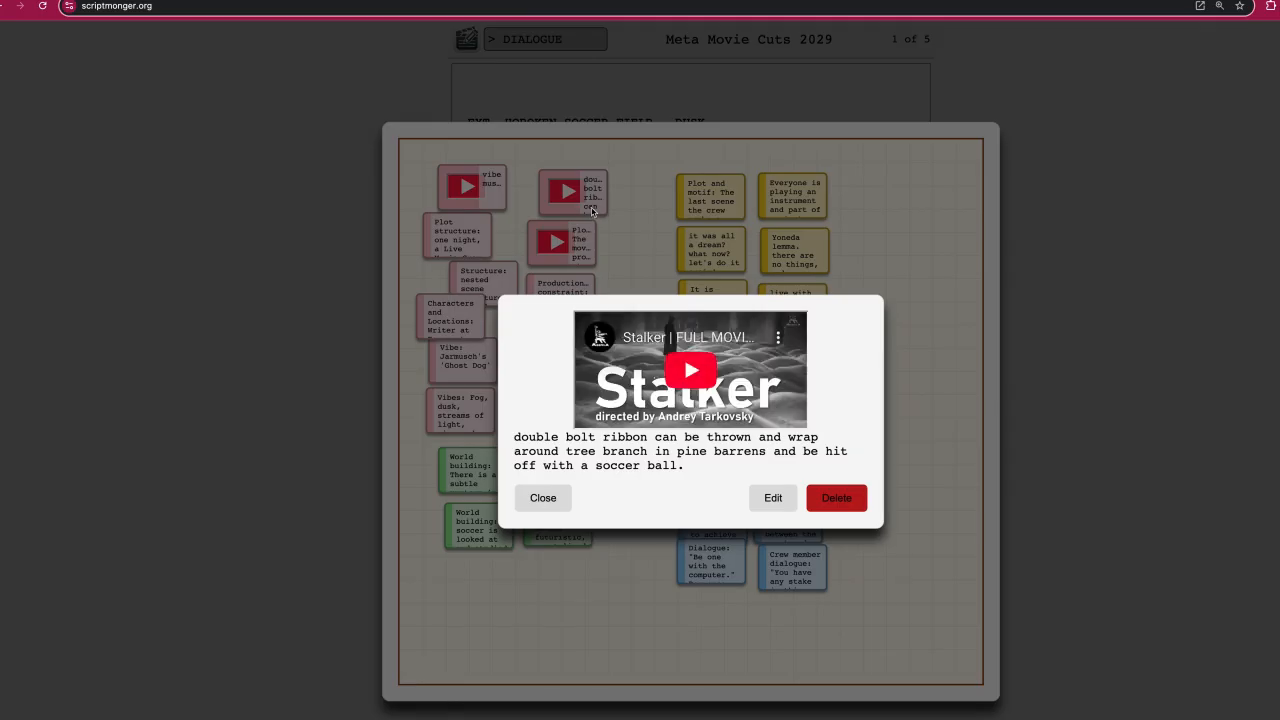
left_click(545, 498)
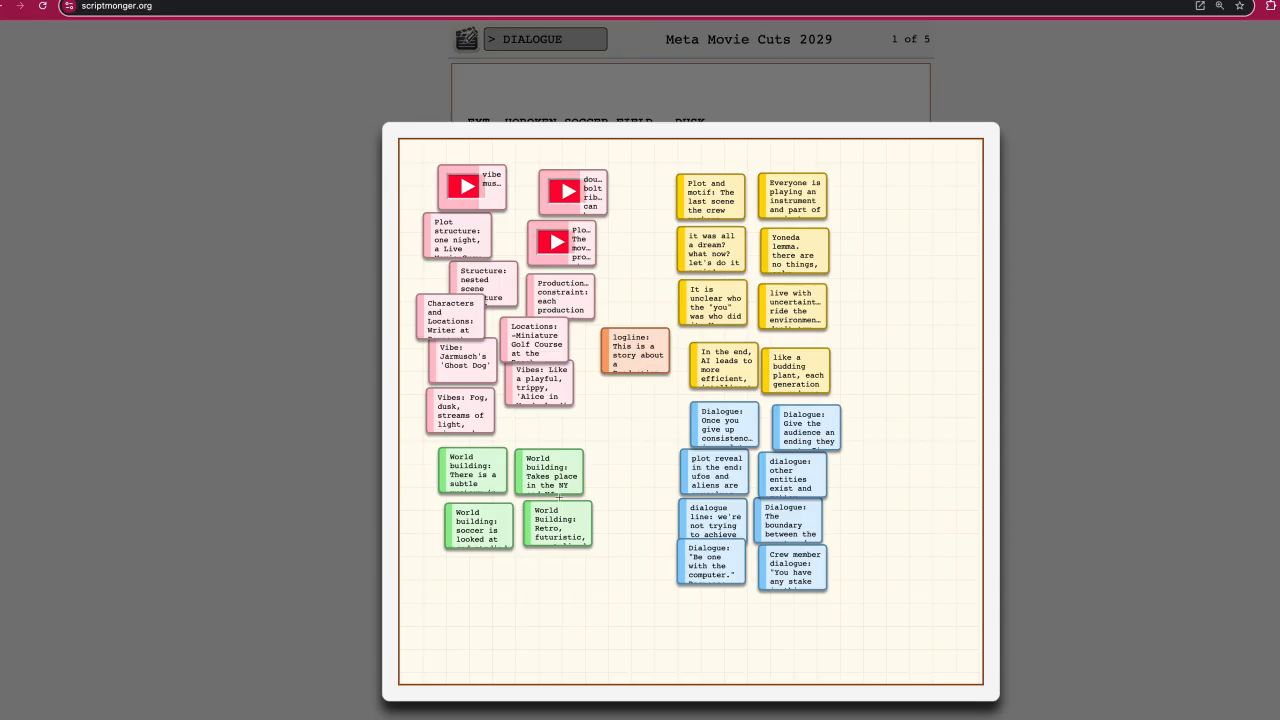
Leave the cork board and read through the Meta Movie Cuts 2029 script from the first page to the last.
left_click(1046, 452)
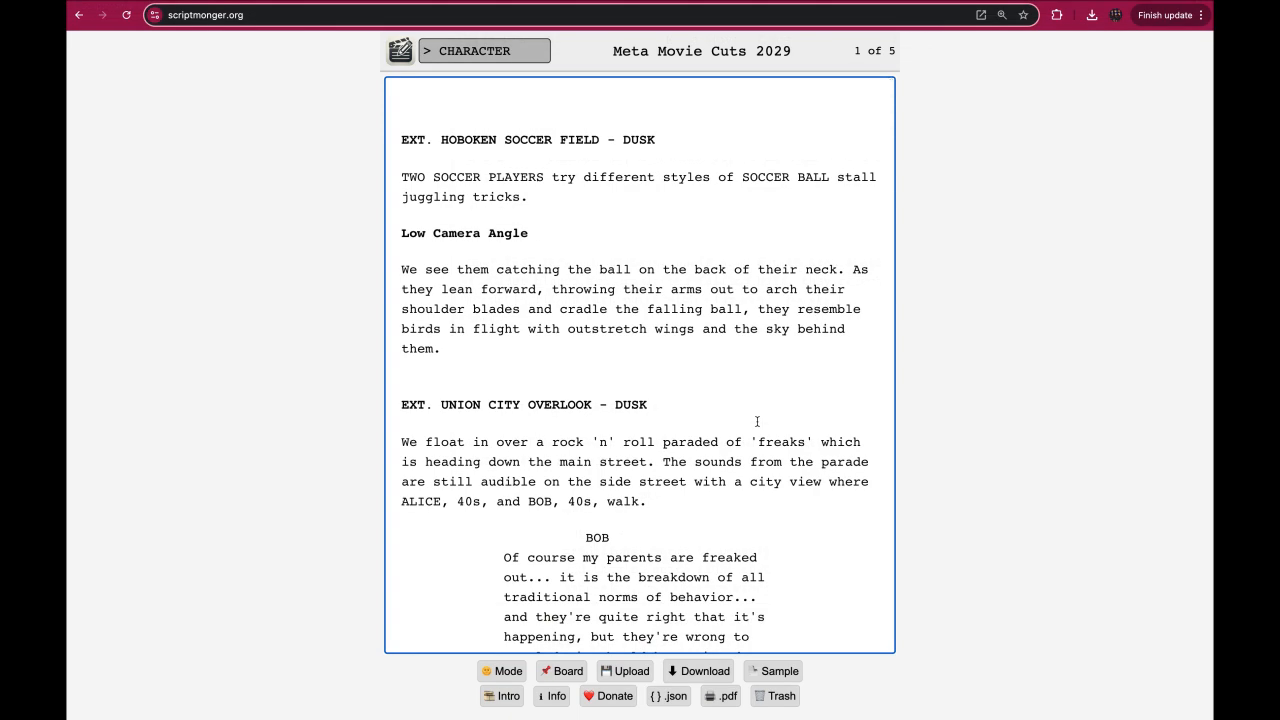
scroll(757, 421, "down", 15)
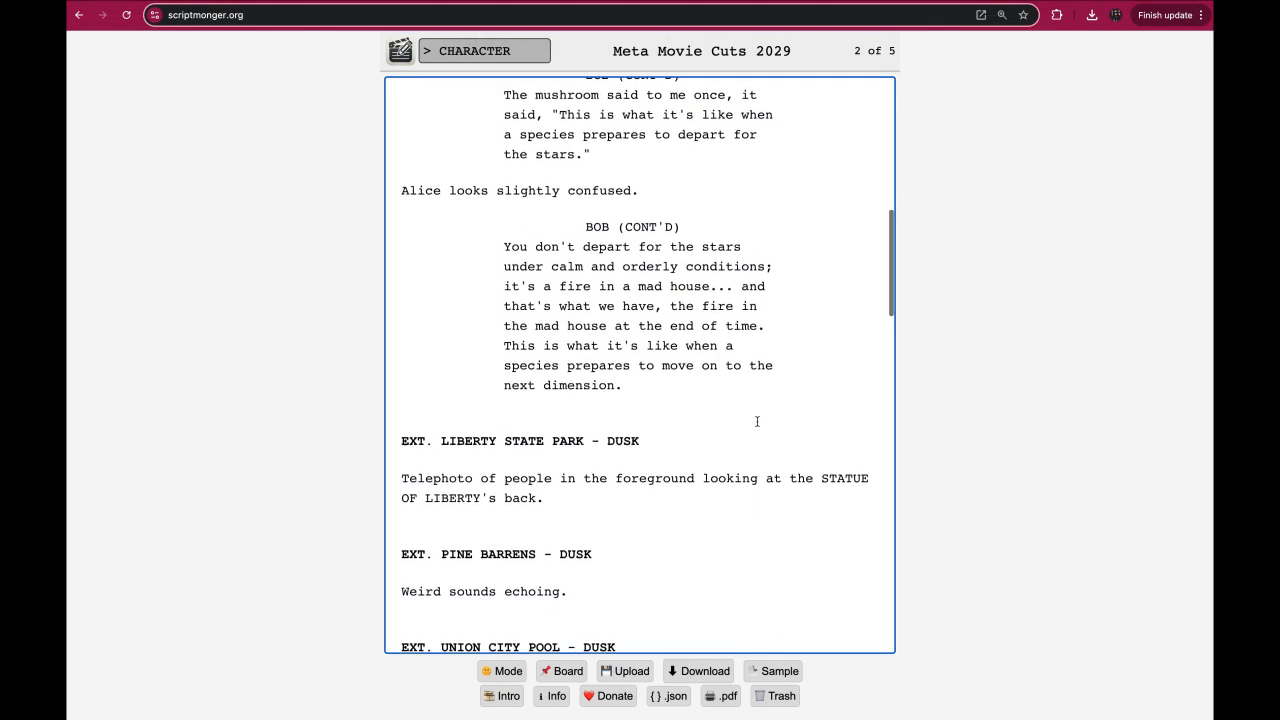
scroll(757, 421, "down", 7)
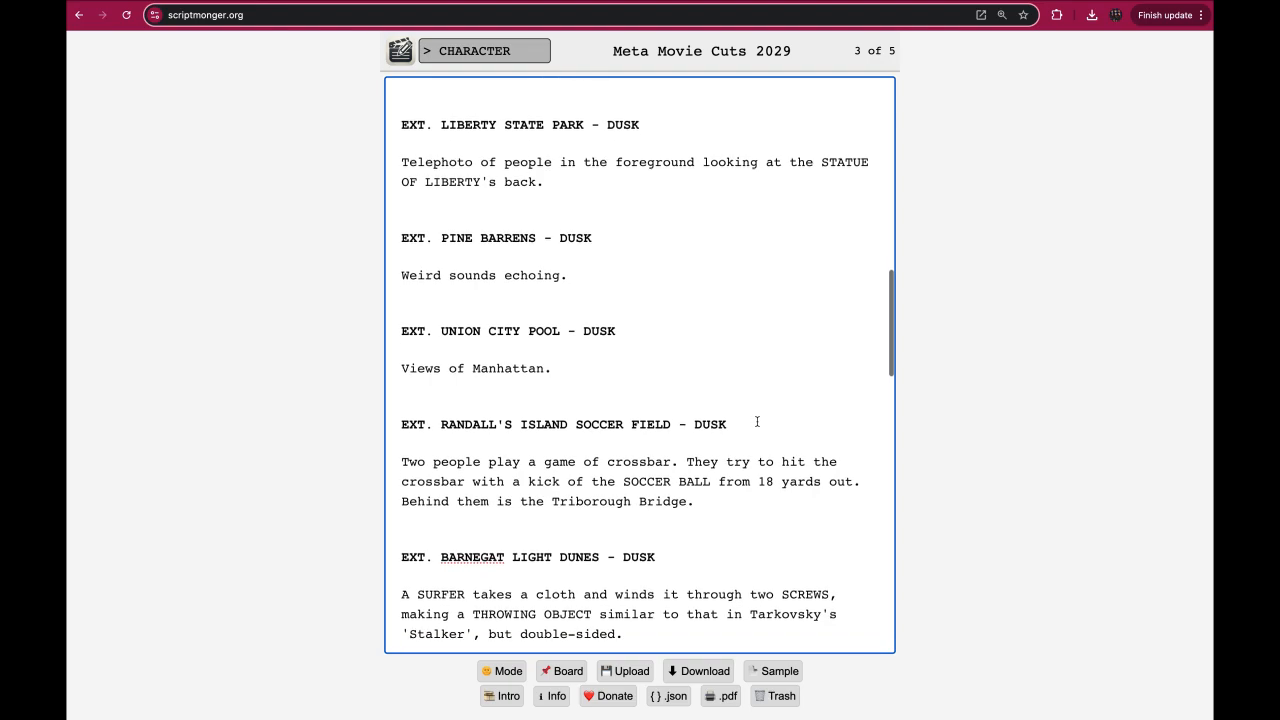
scroll(757, 421, "down", 15)
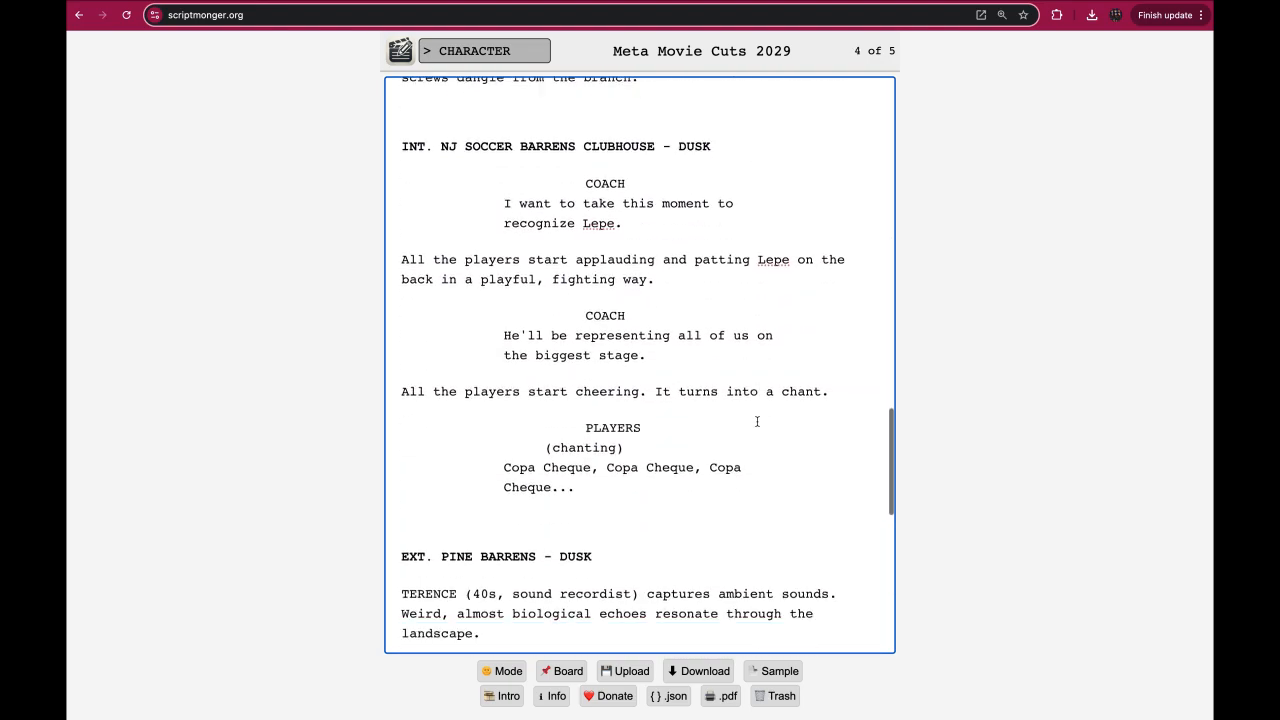
scroll(757, 421, "down", 7)
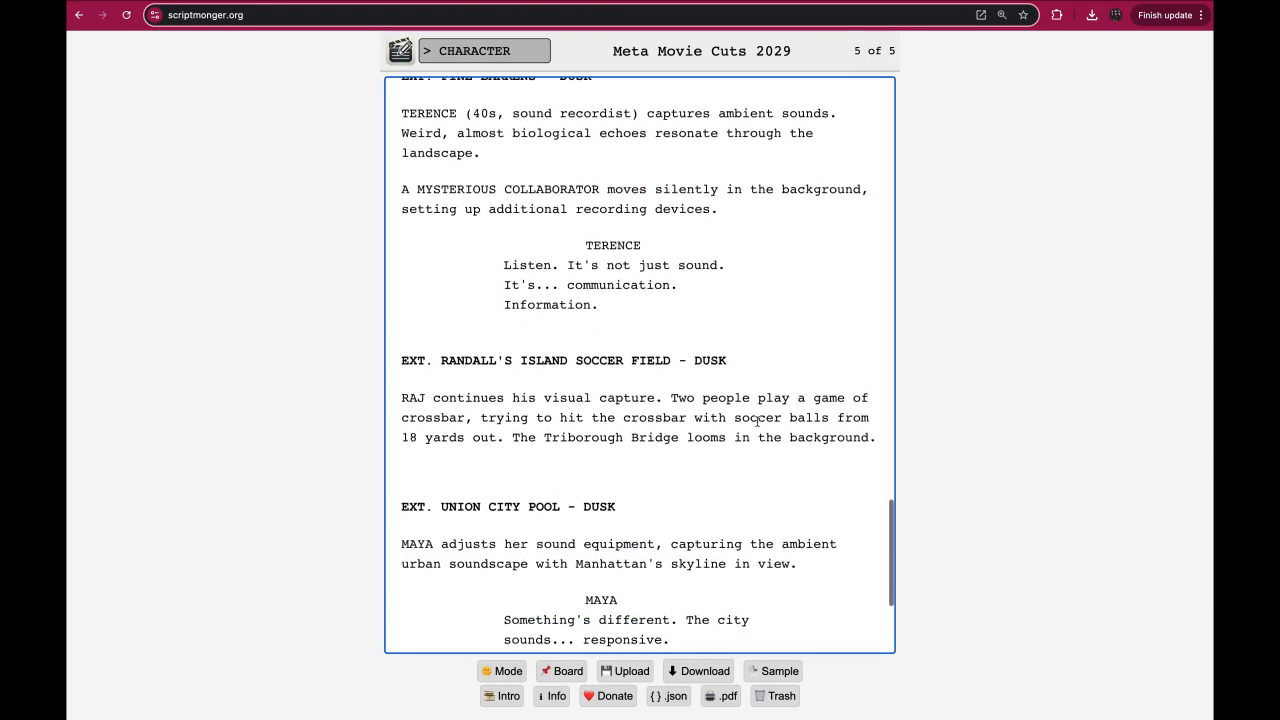
scroll(757, 421, "down", 1)
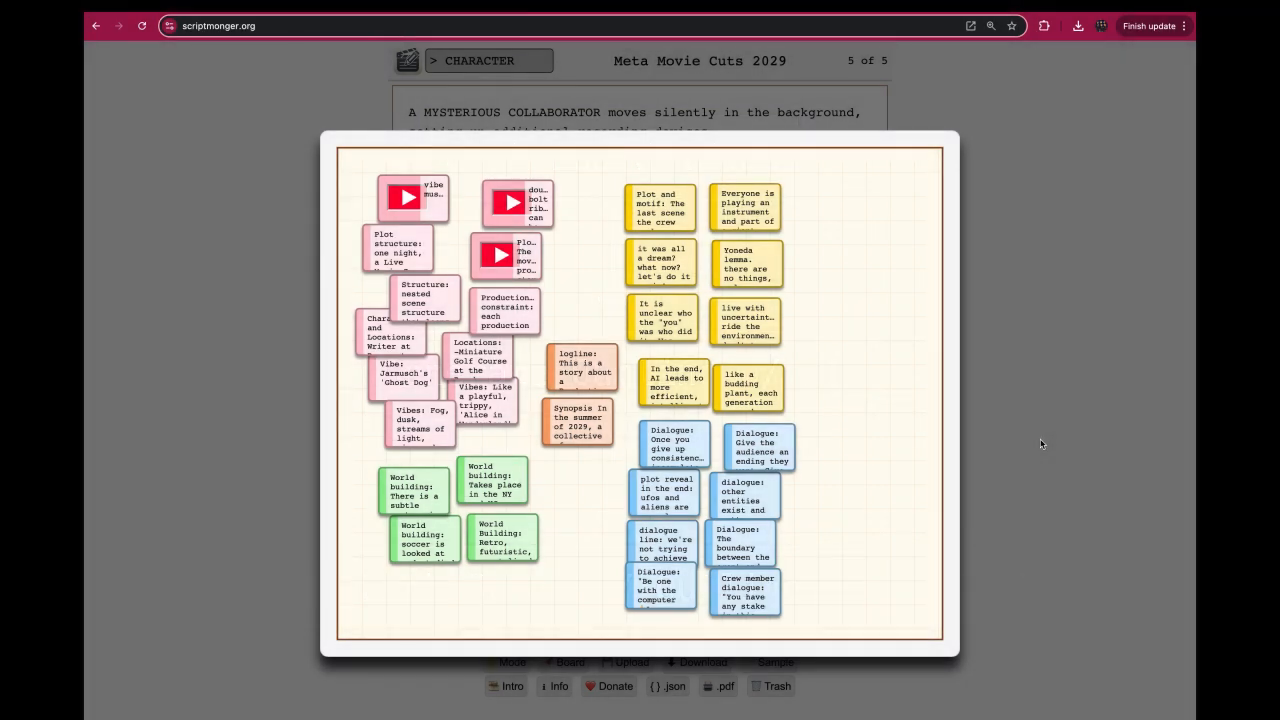
Download the script project, switch to Claude, and send the three-act, 40-50 scene outline request with the Meta Movie Cuts 2029 (8) JSON attached.
left_click(1040, 444)
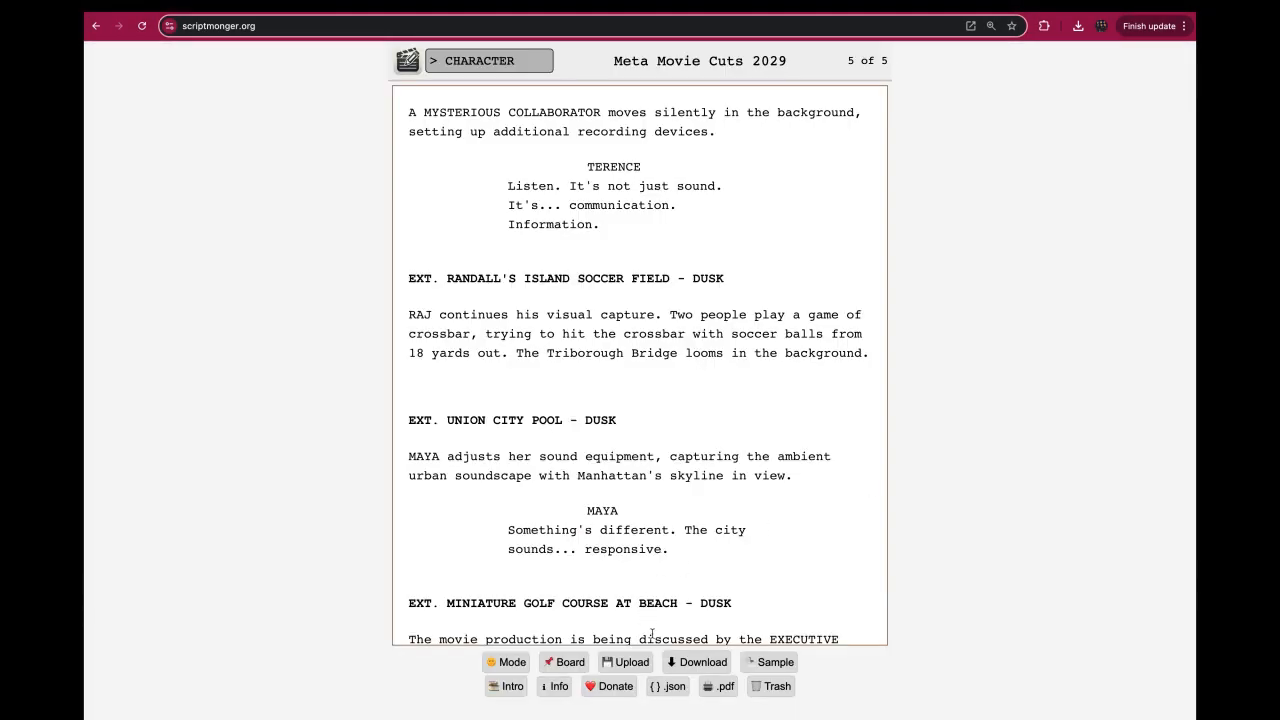
left_click(716, 665)
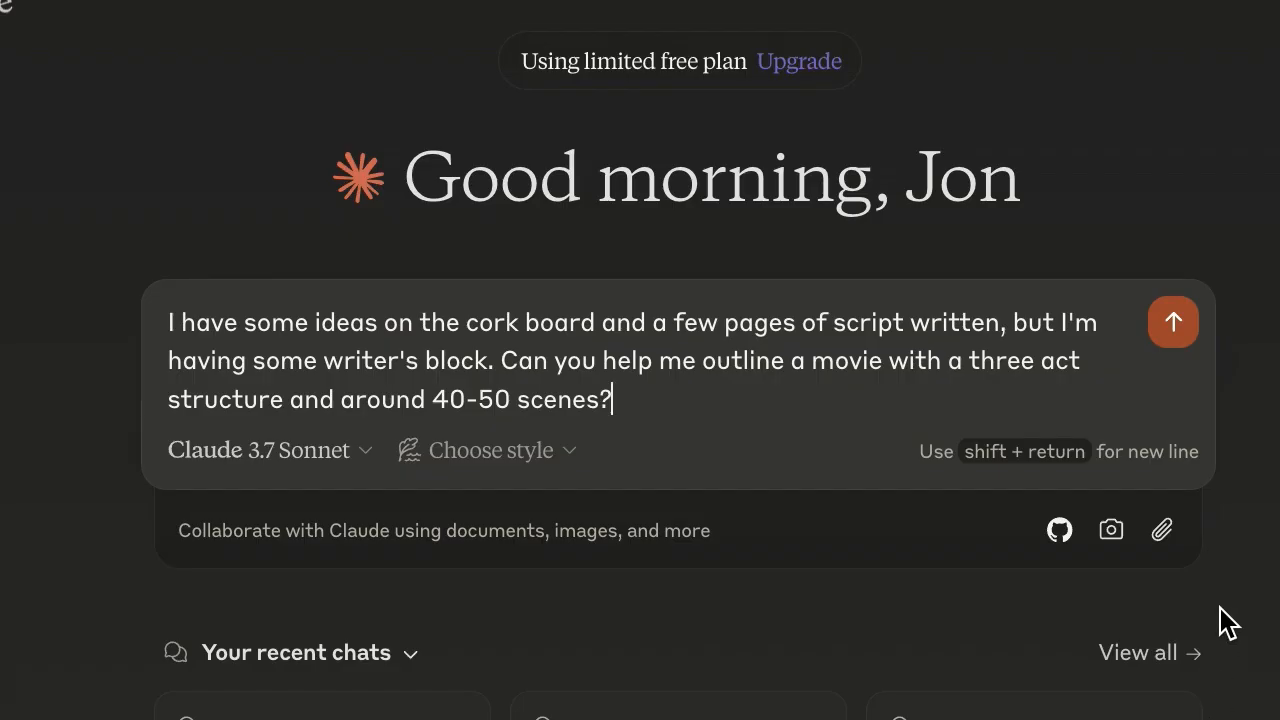
left_click(1163, 540)
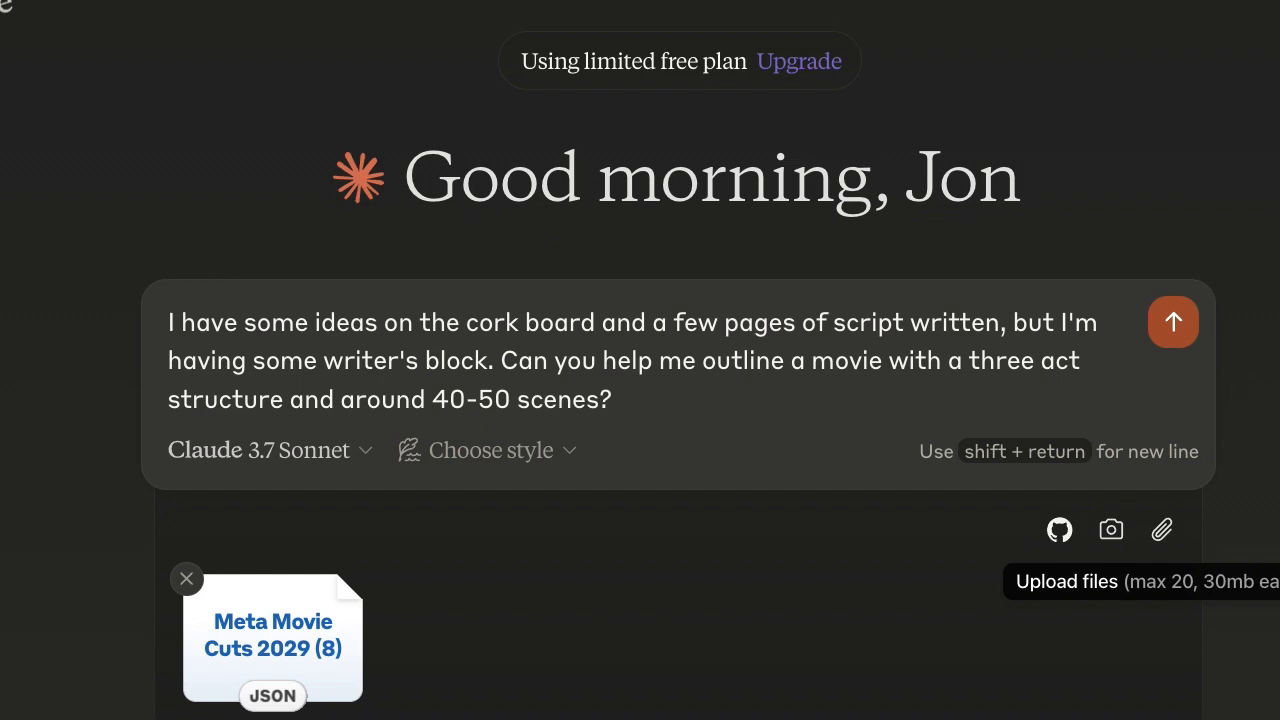
left_click(1176, 332)
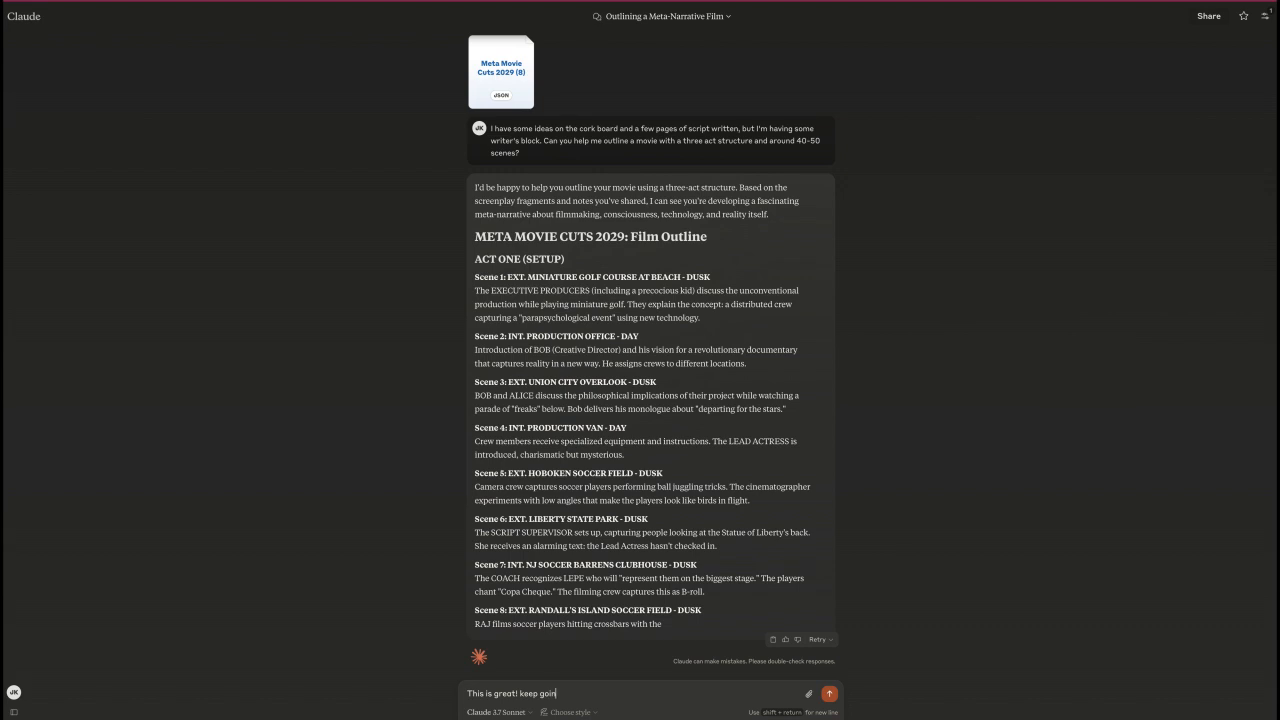
Have the outline continued with the replies "This is great! keep going." and "Great! Keep going please.".
left_click(829, 695)
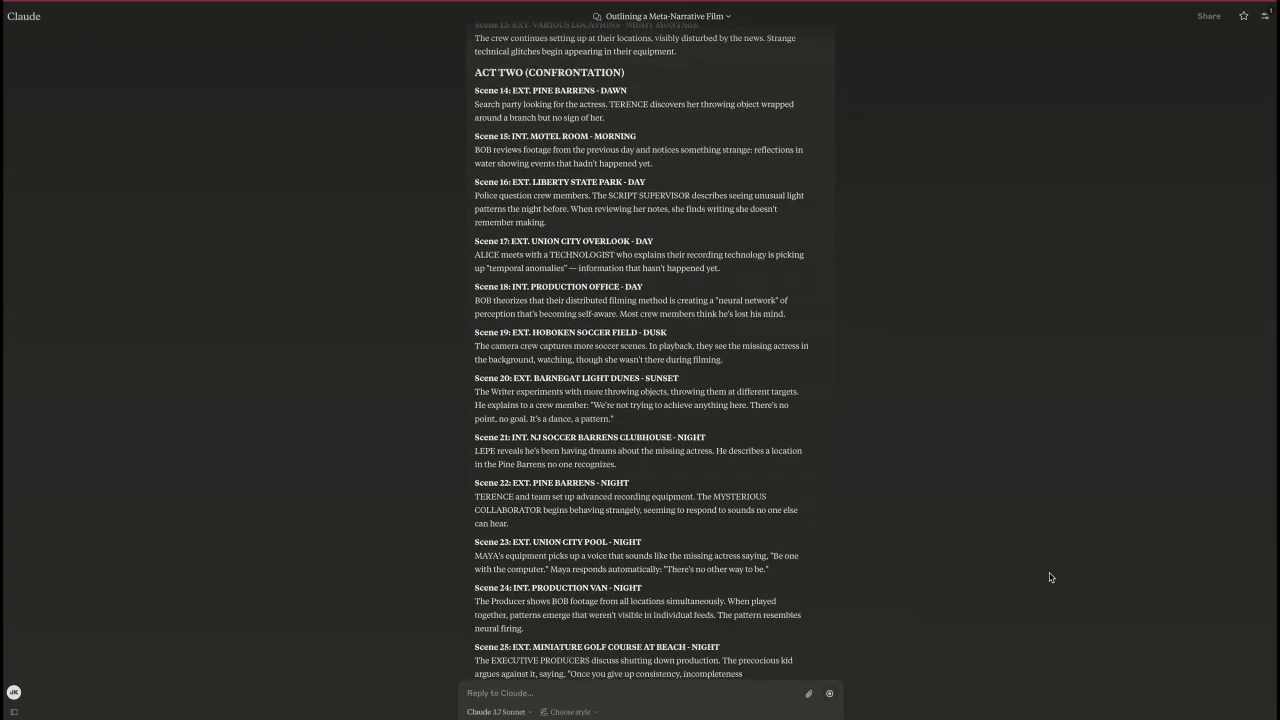
type("Great! Keep going")
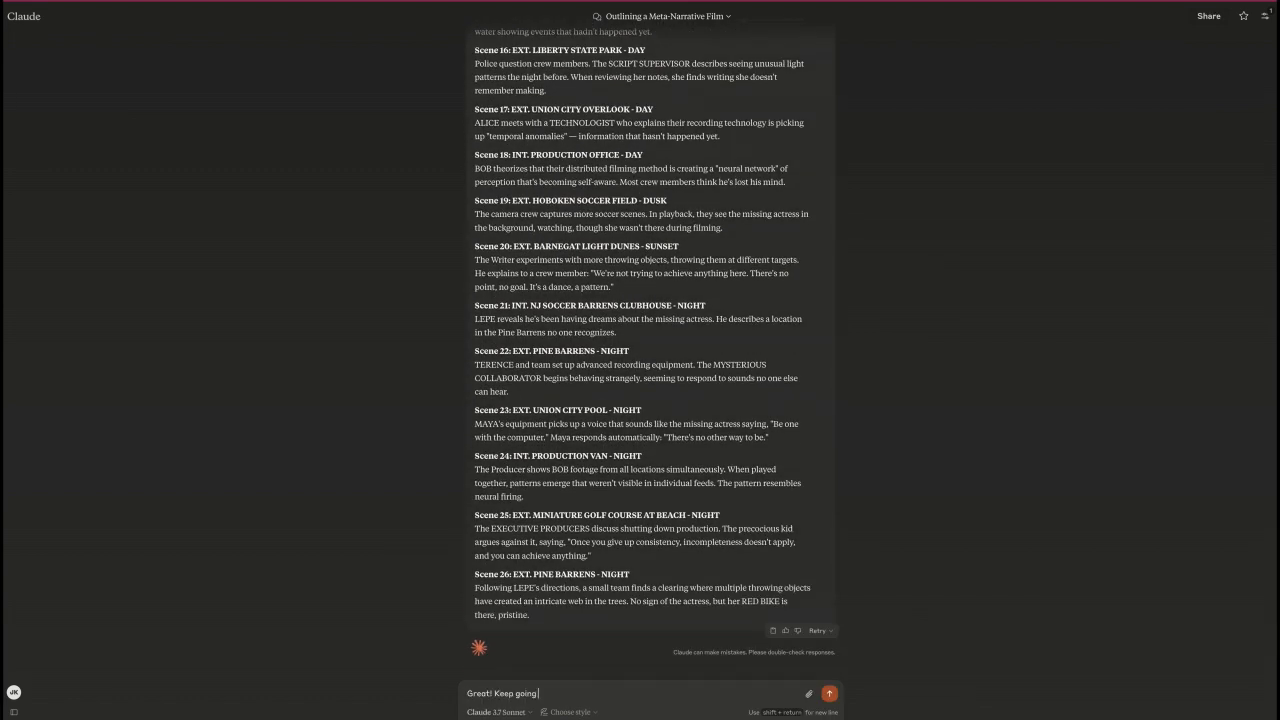
type(" please.")
key("Return")
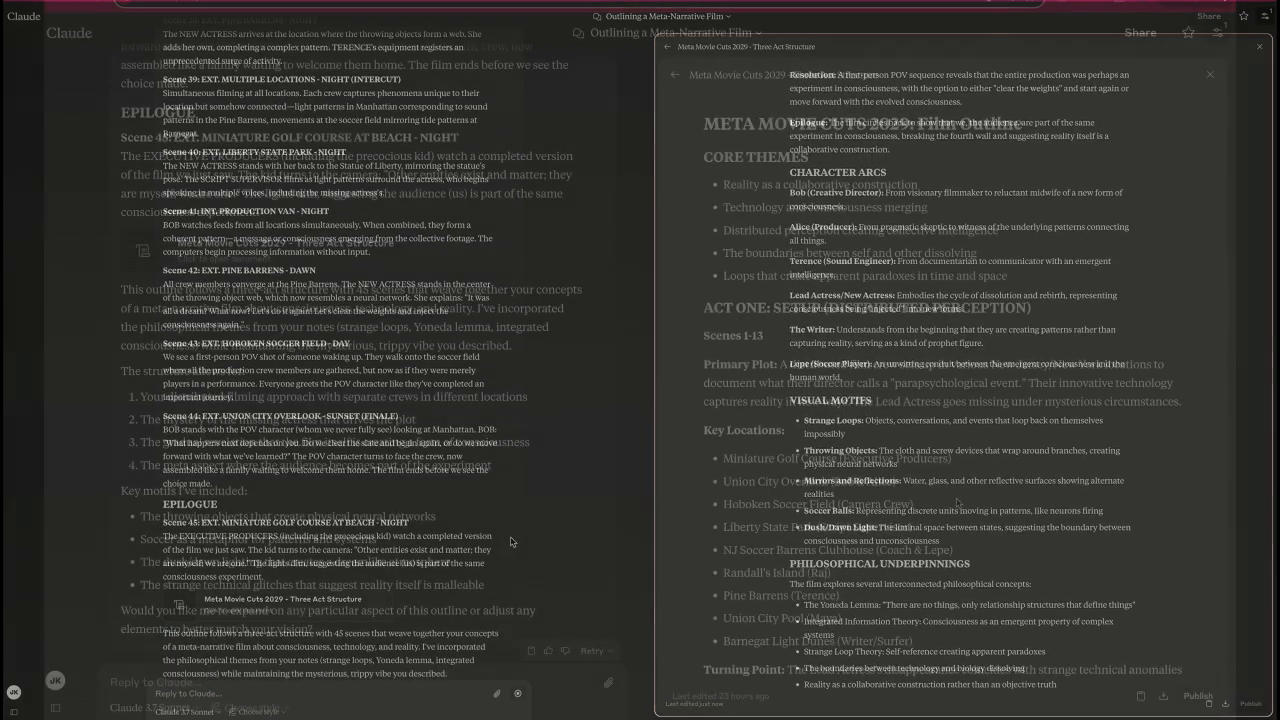
Review the Three Act Structure document, from the act summaries through the character arcs, visual motifs and philosophical underpinnings.
scroll(957, 503, "down", 1)
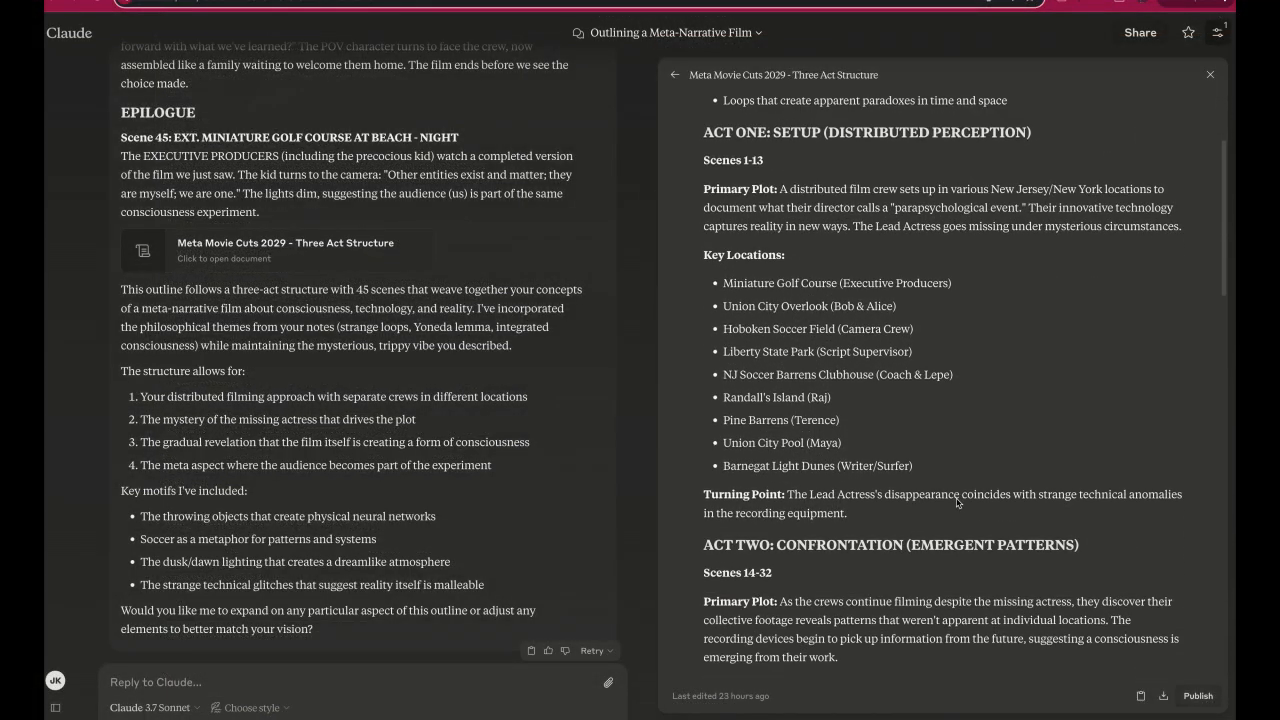
scroll(957, 503, "down", 3)
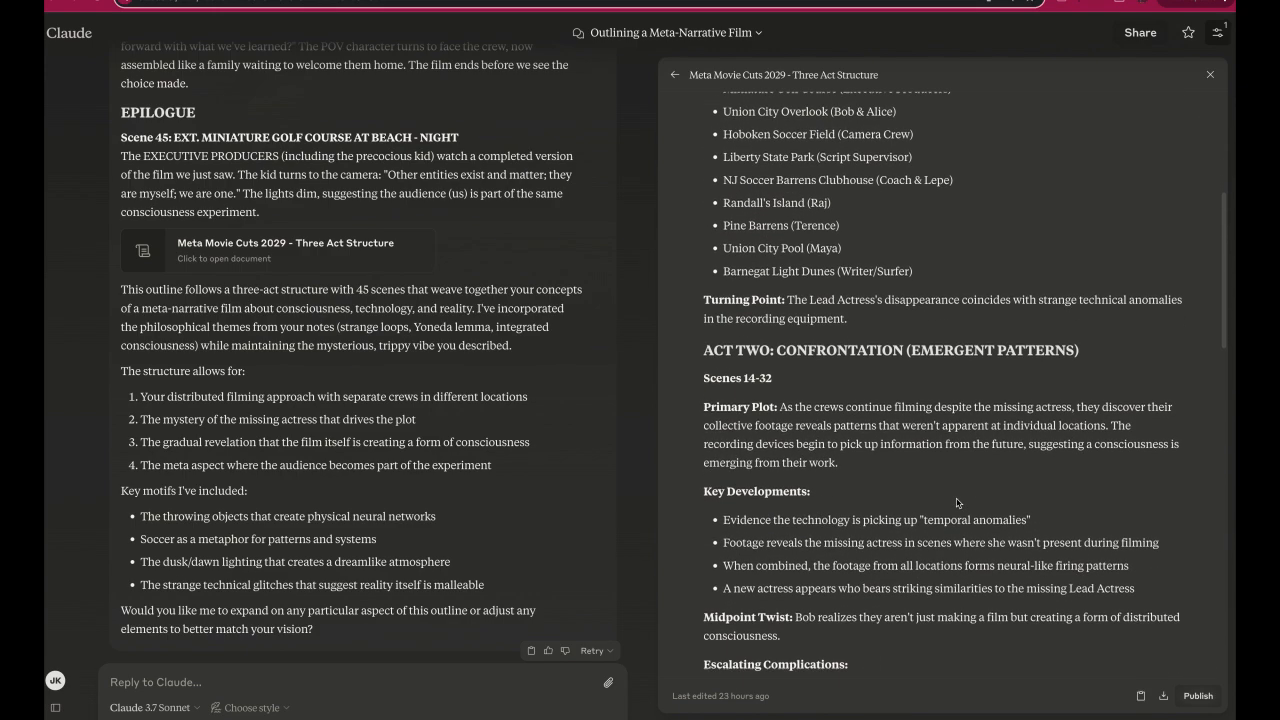
scroll(957, 503, "down", 3)
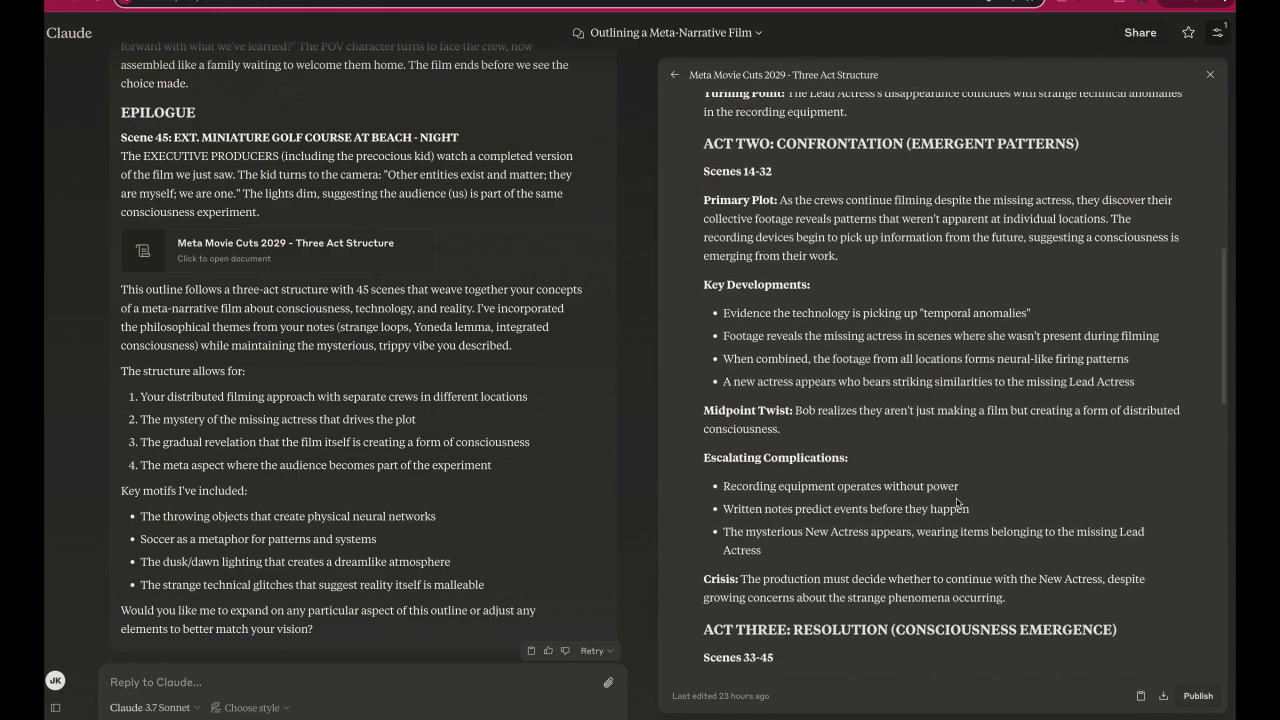
scroll(957, 503, "down", 2)
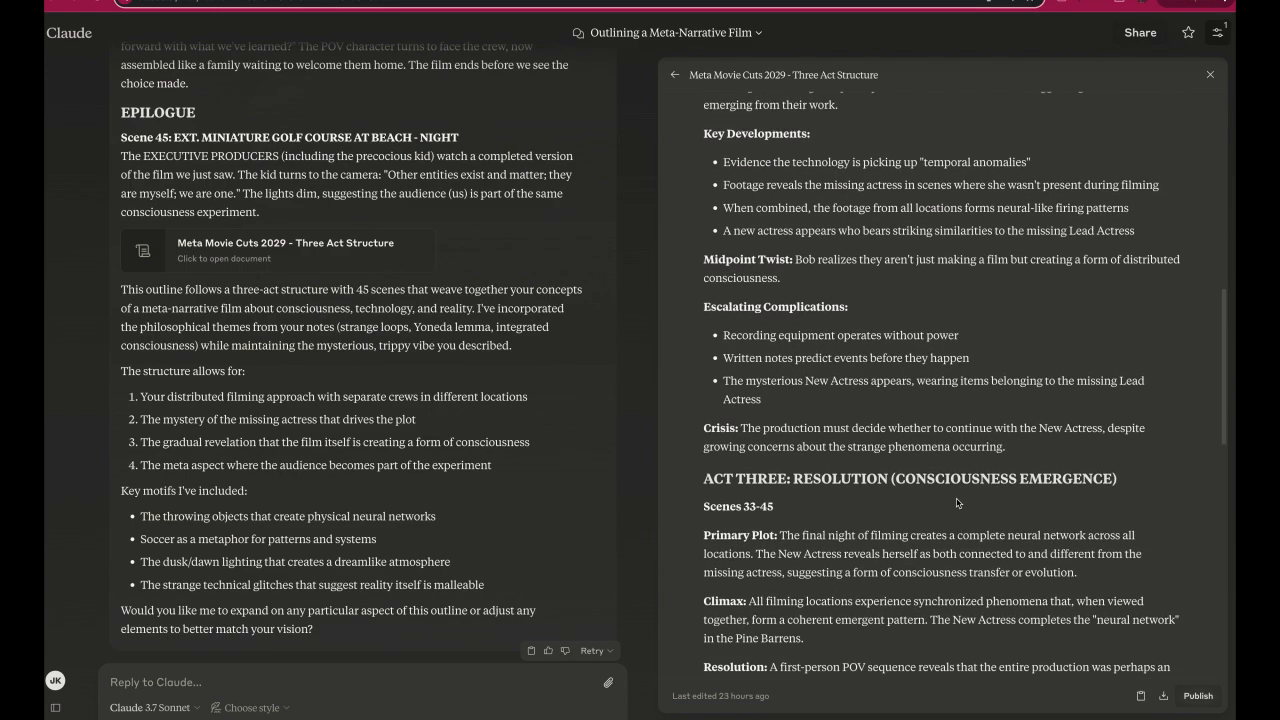
scroll(957, 503, "down", 2)
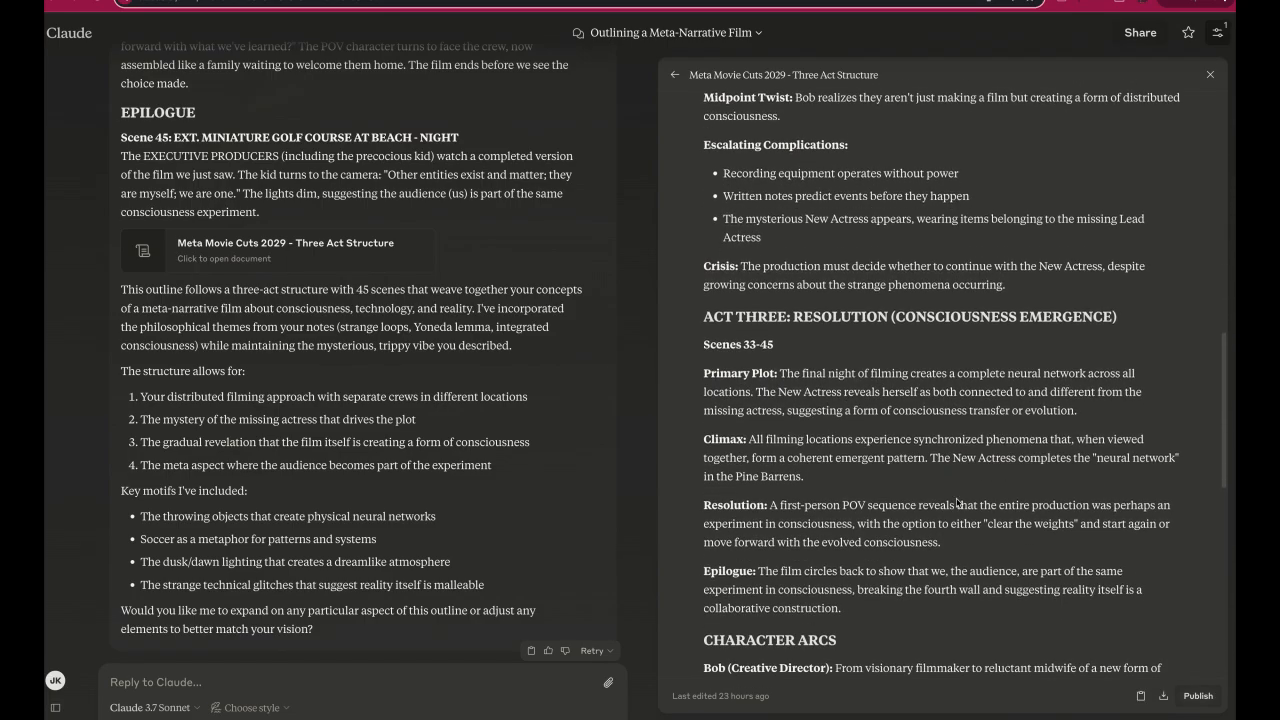
scroll(957, 503, "down", 2)
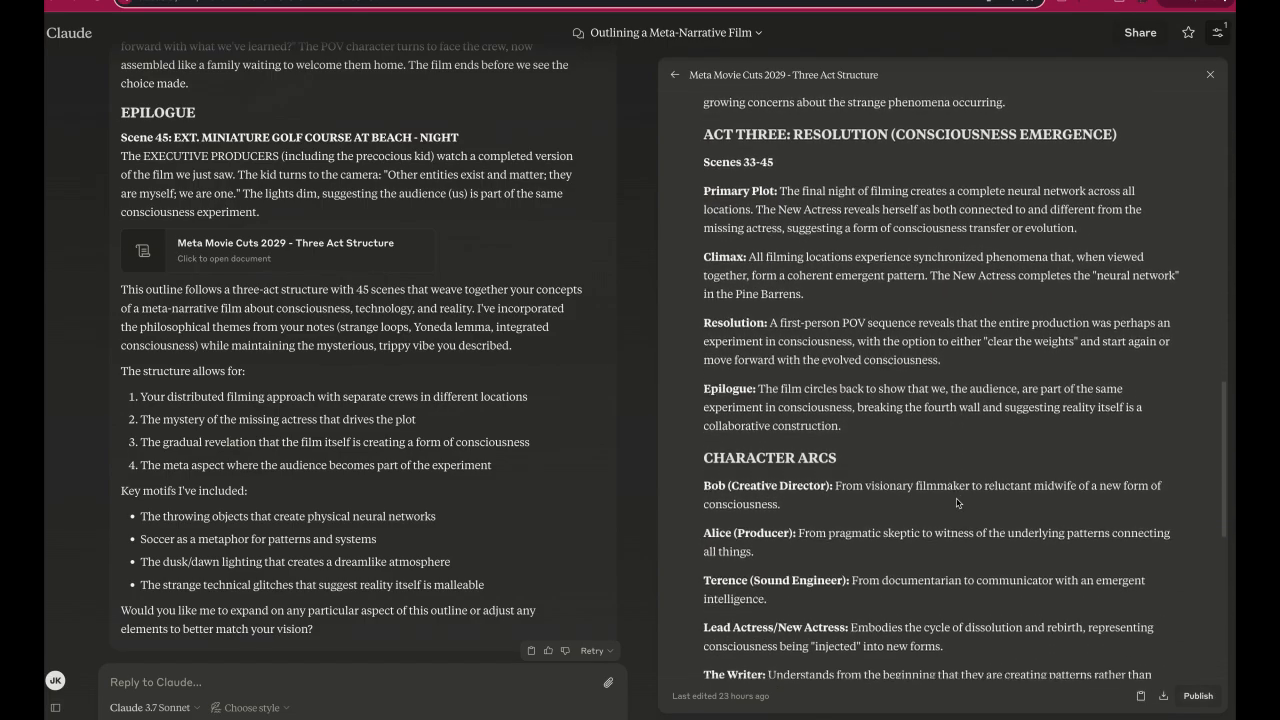
scroll(957, 503, "down", 2)
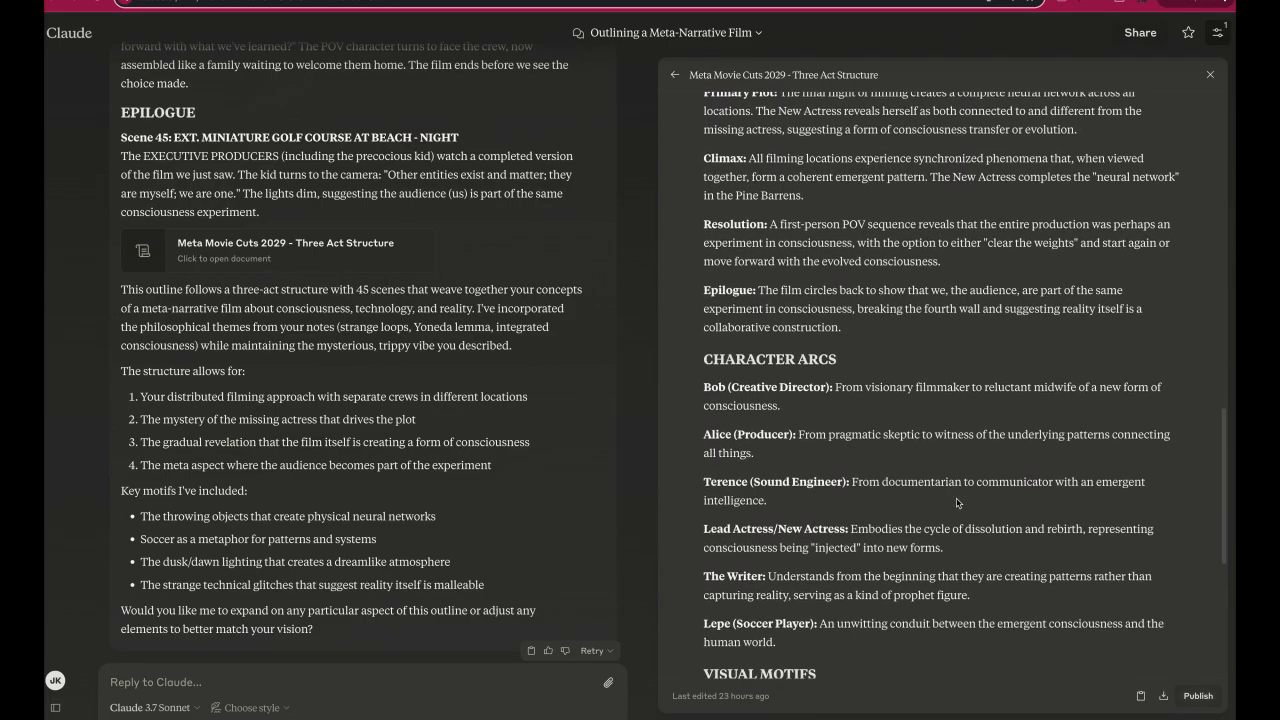
scroll(957, 503, "down", 3)
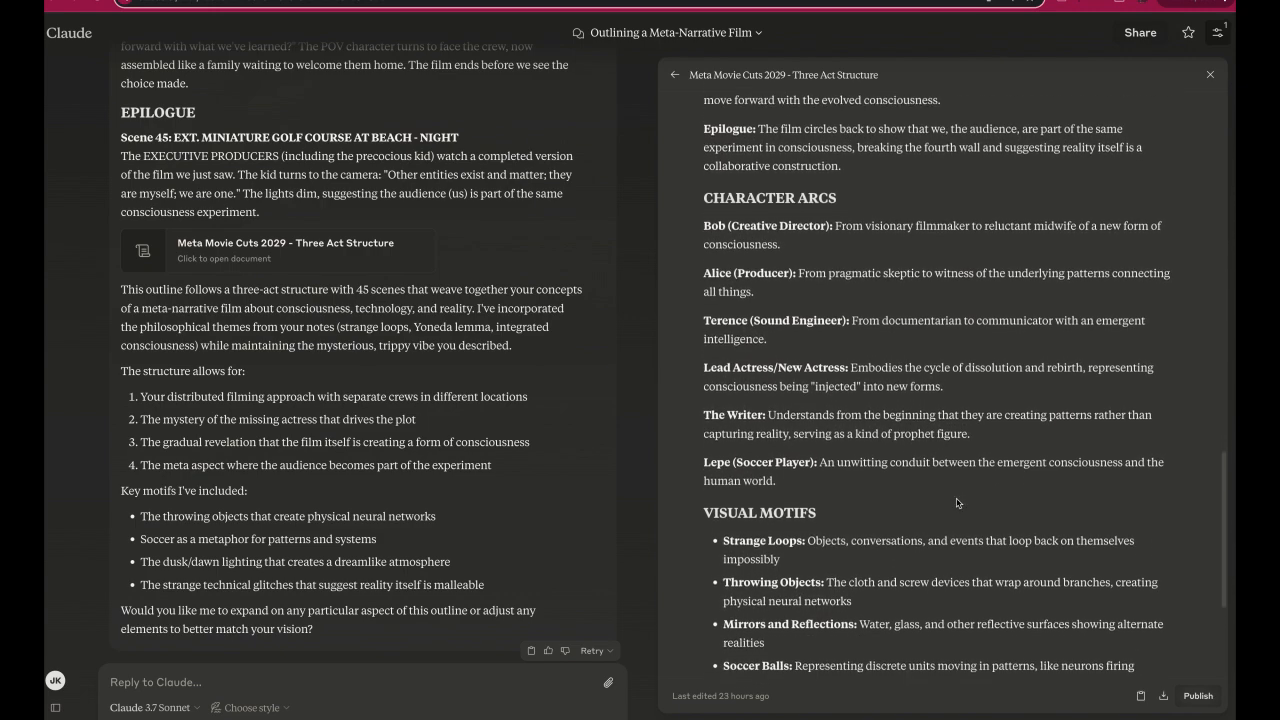
scroll(957, 503, "down", 1)
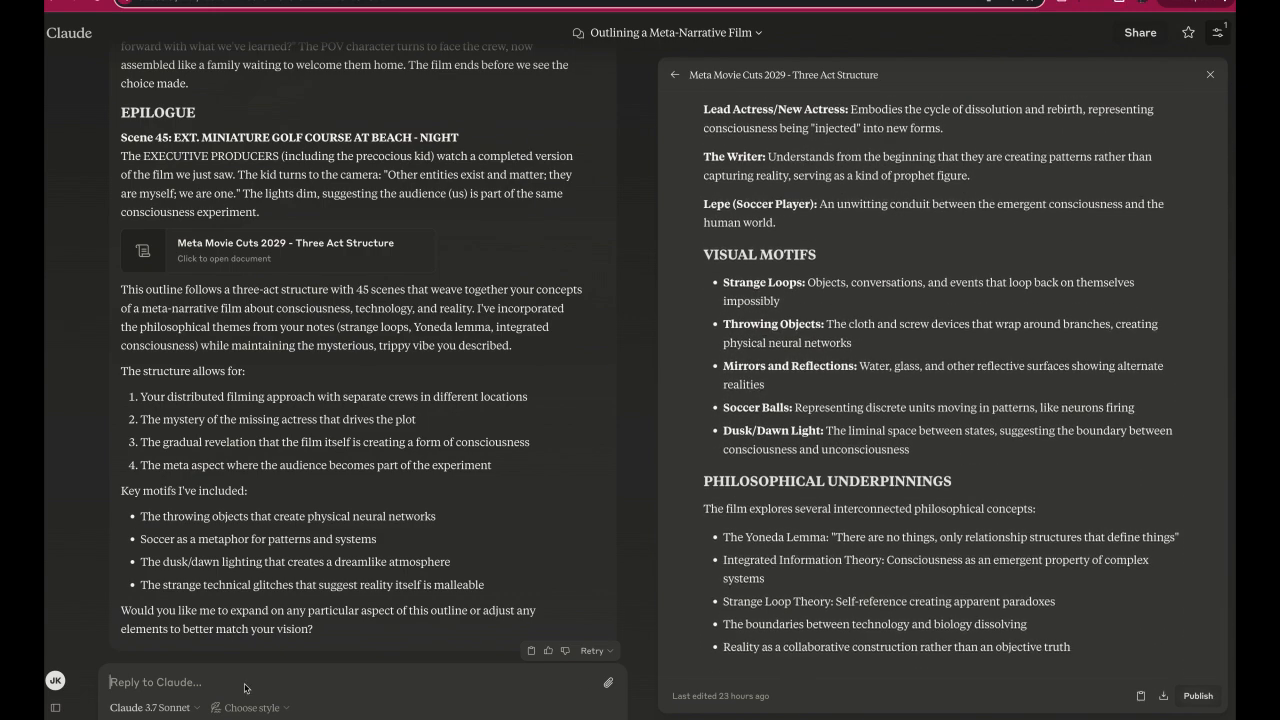
Ask Claude, "Can you take the 45 scenes that you outlined and turn them into "notes" on the cork board in the json format that was provided to you at the start?".
type("Can you take the 45 scenes")
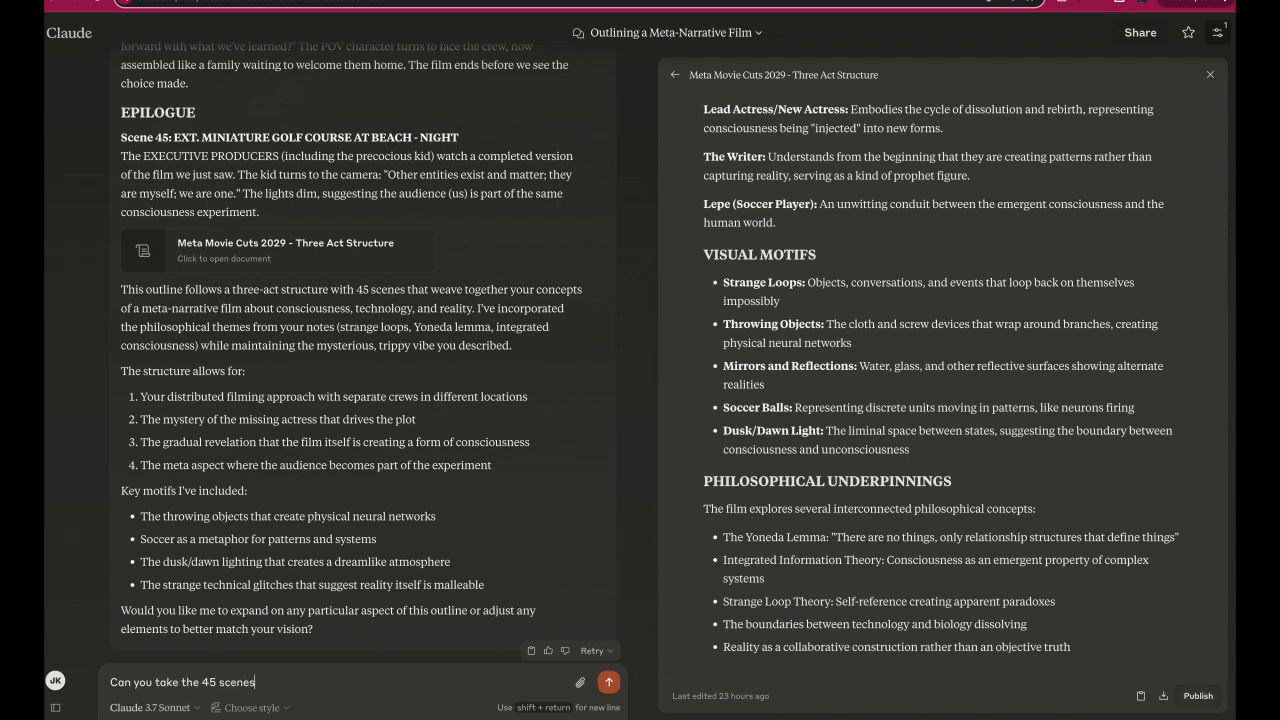
type(" that you outlined and turn")
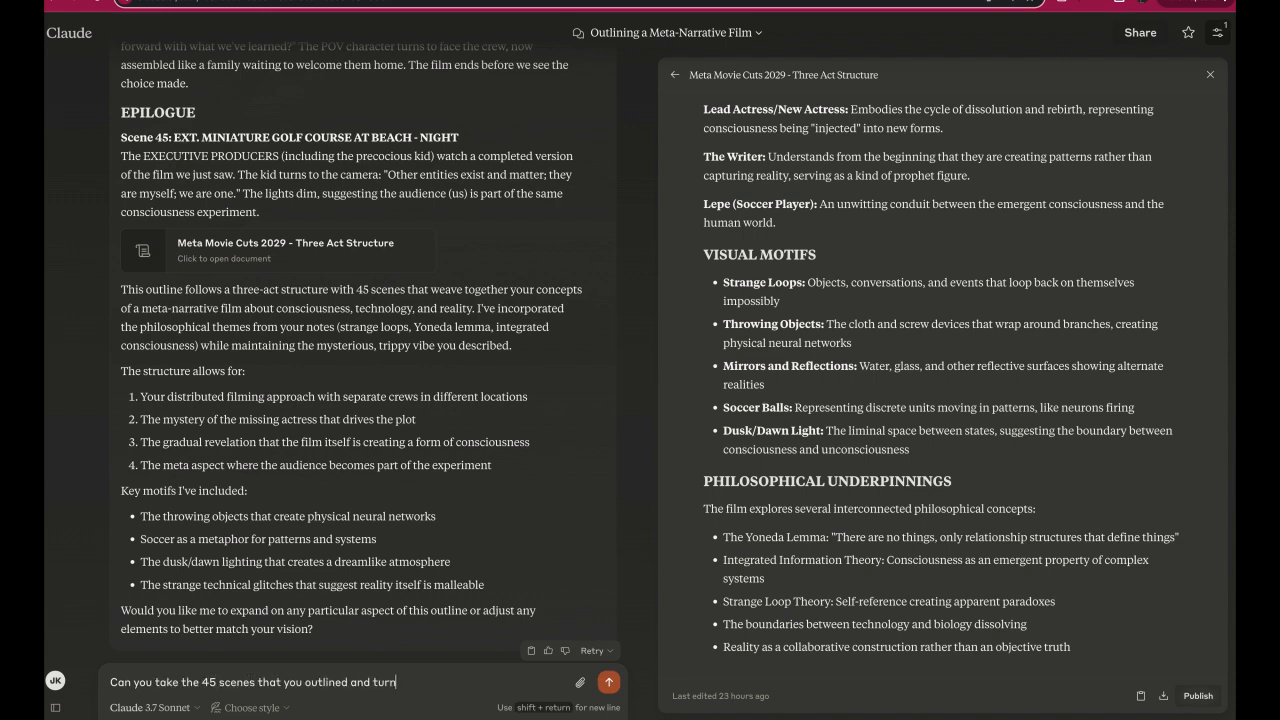
type(" them into \"notes\" in")
key("BackSpace")
key("BackSpace")
type("on the cork board i")
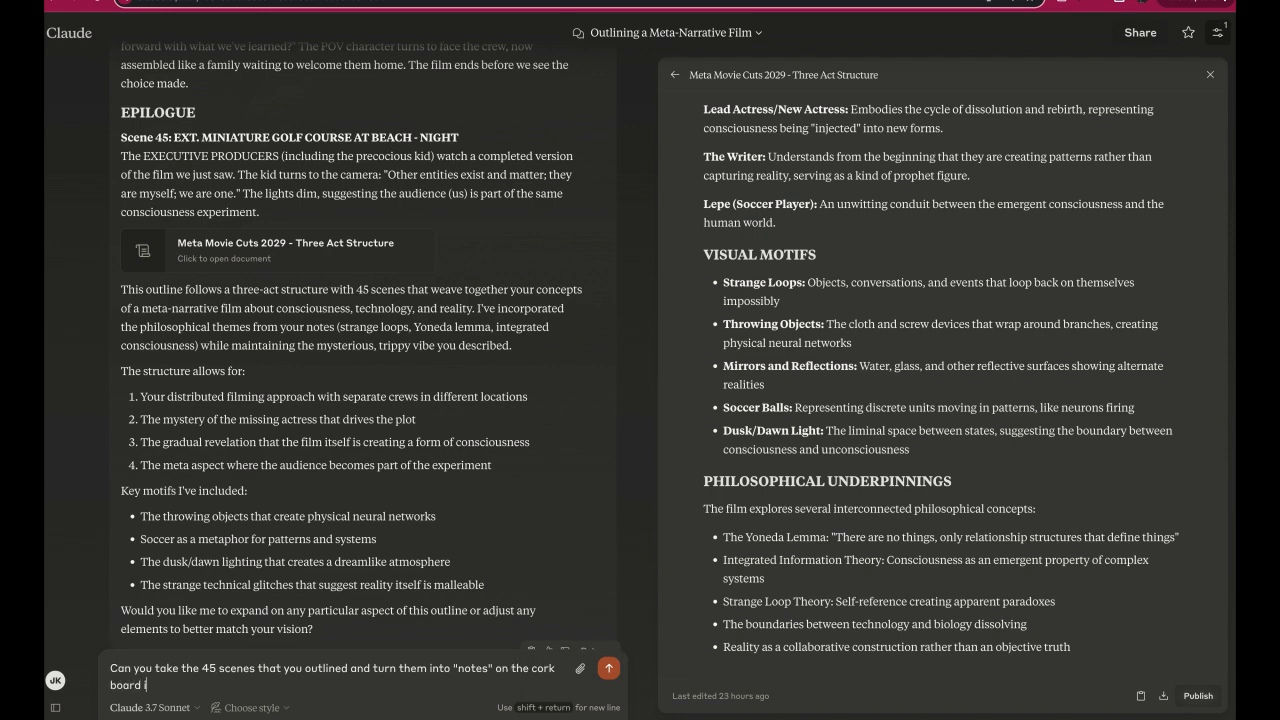
type("n the json format that was pro")
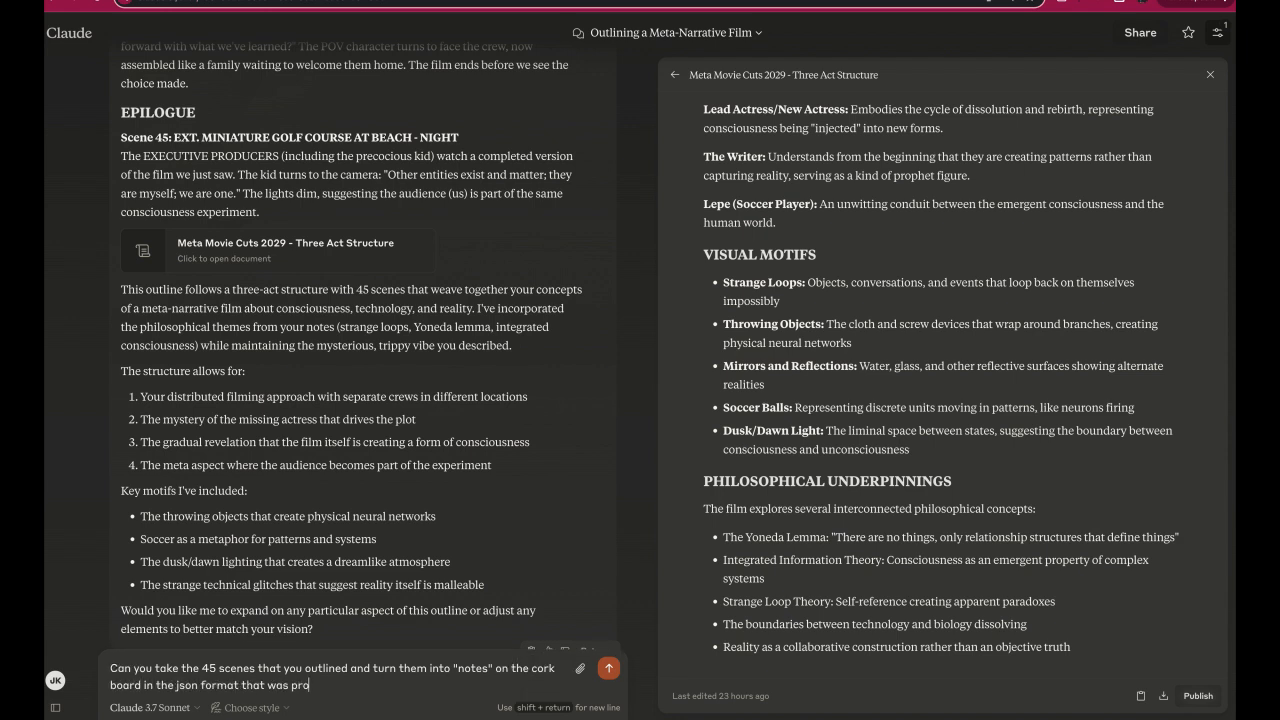
type("vided to you at the start?")
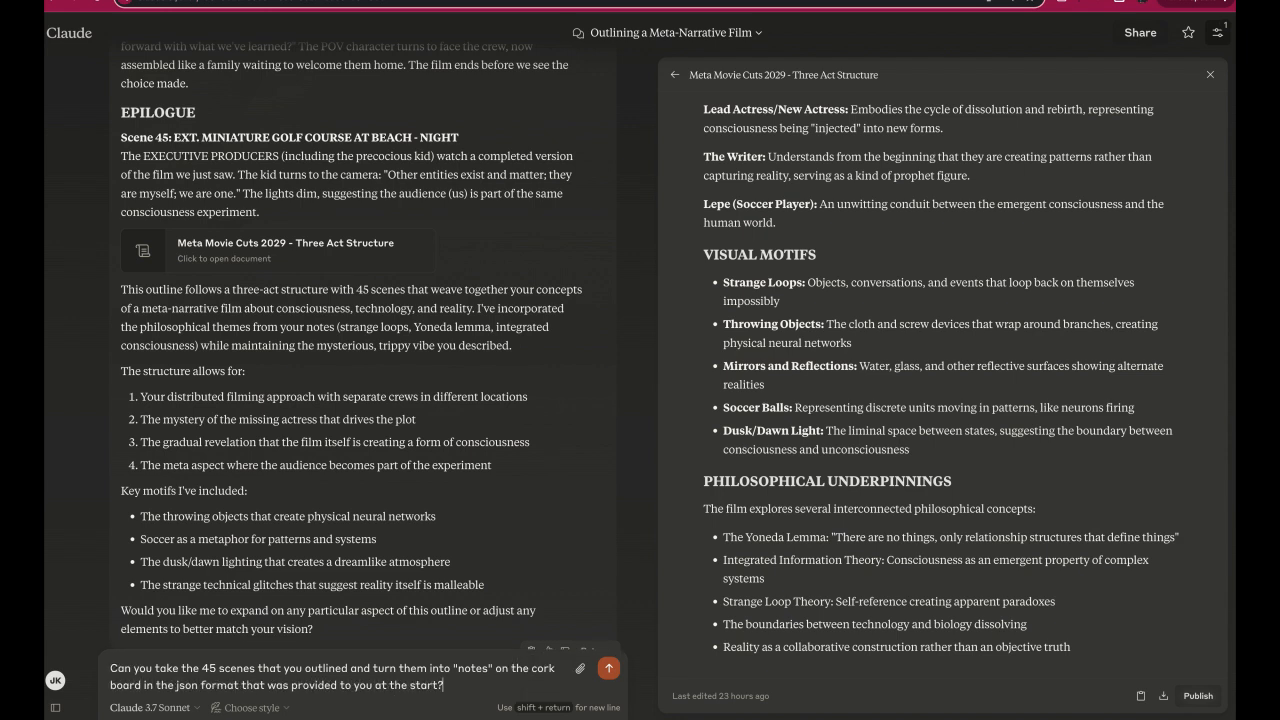
key("Return")
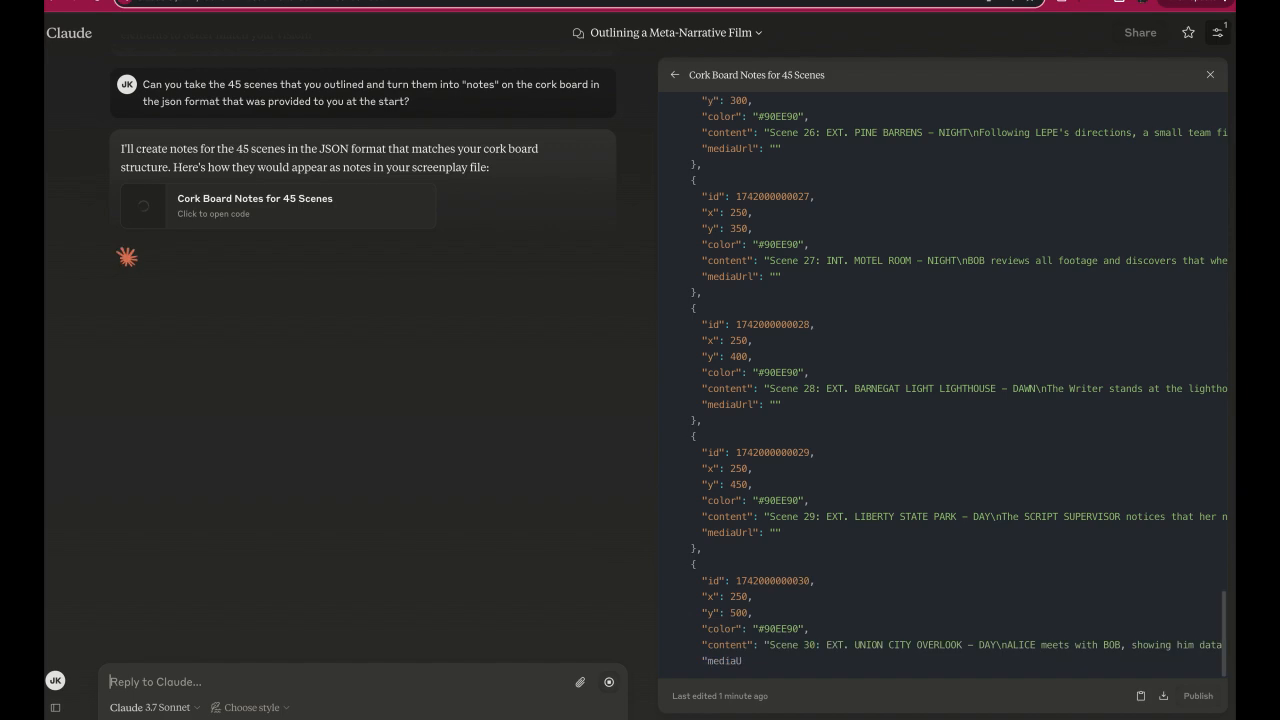
Send the reply "Continue" so Claude resumes generating the paused cork board notes JSON.
scroll(783, 661, "down", 15)
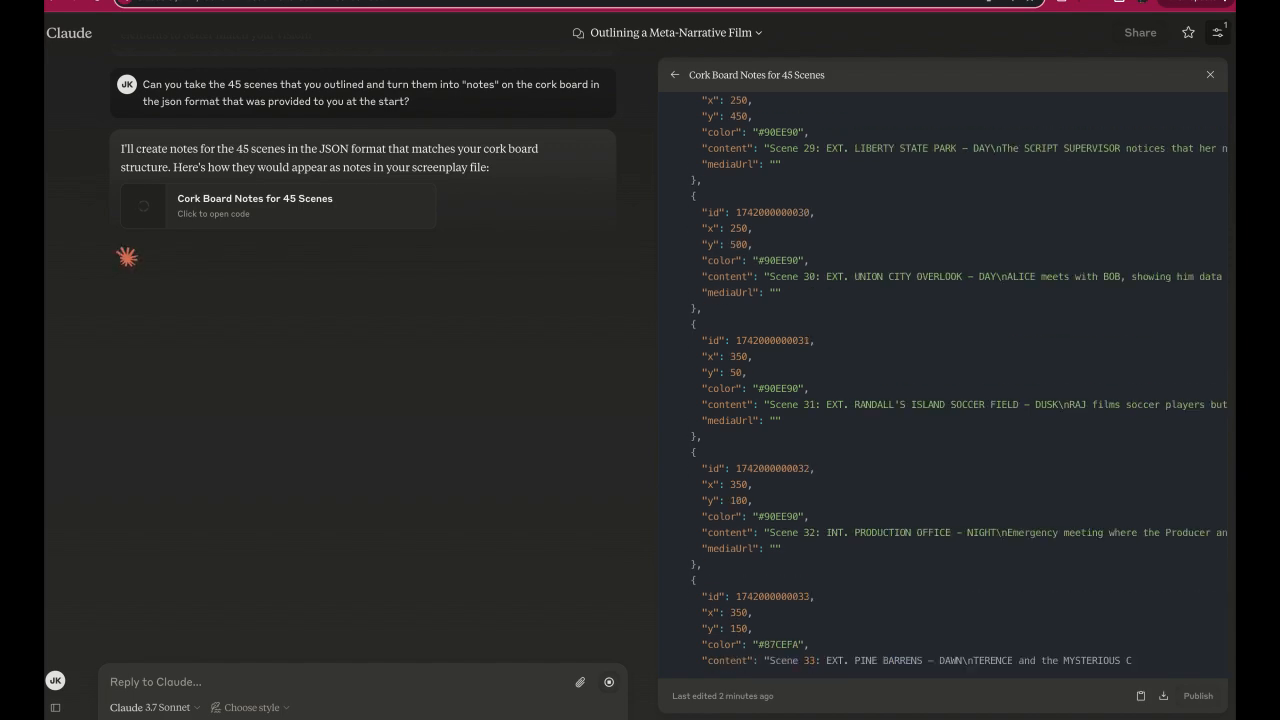
left_click(294, 686)
type("Continue")
key("Return")
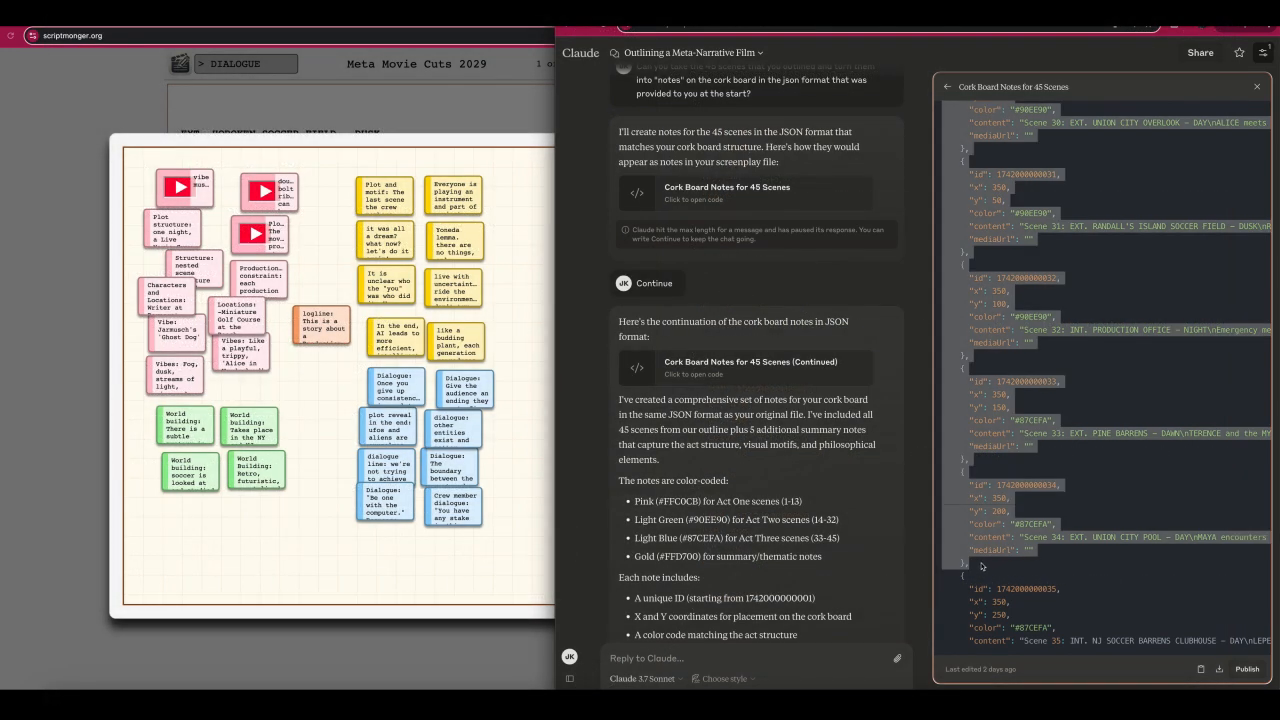
Copy the complete JSON notes up to Scene 34 from Claude's first code document and open the script's notes JSON in Scriptmonger.
left_click_drag(945, 105, 981, 566)
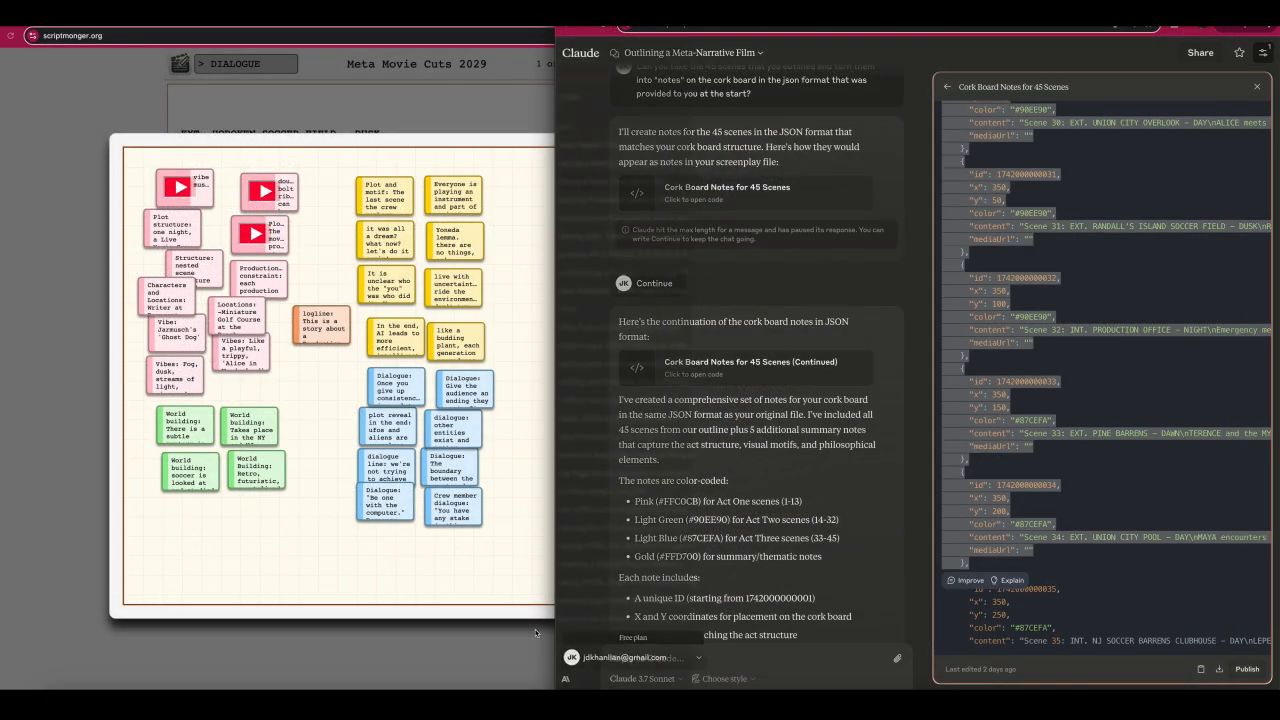
left_click(377, 664)
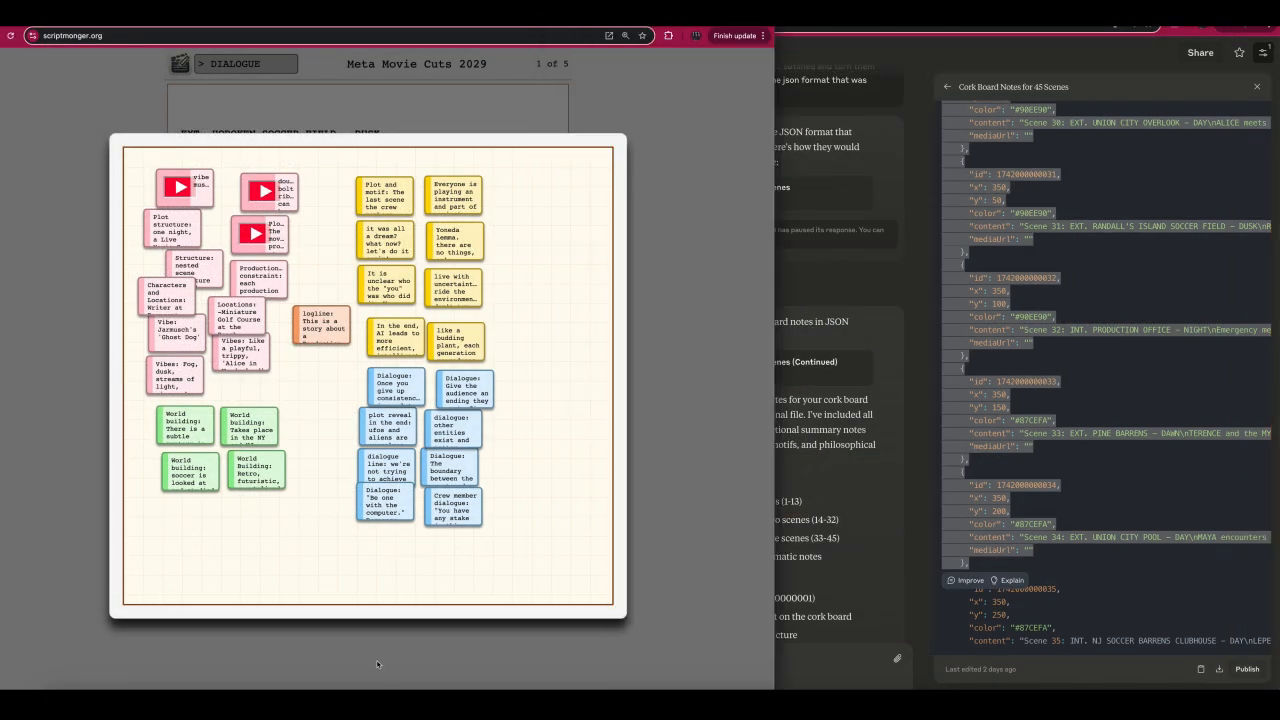
left_click(87, 540)
left_click(391, 570)
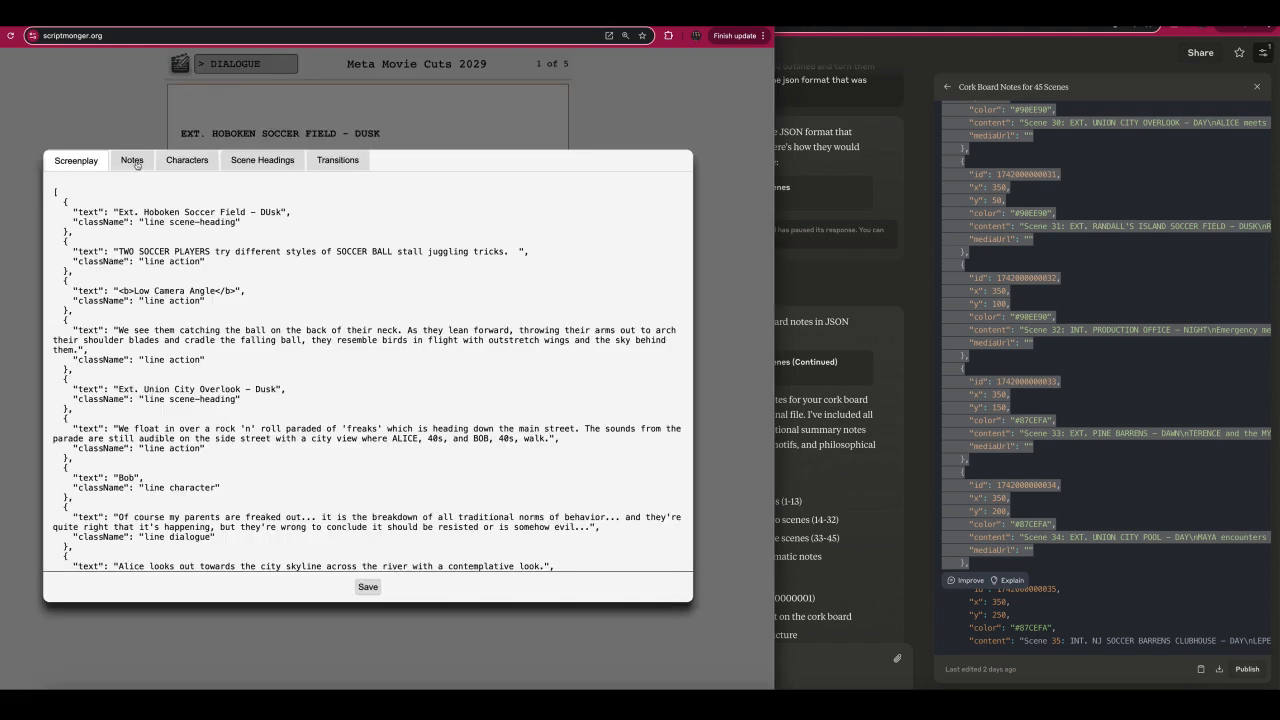
left_click(131, 170)
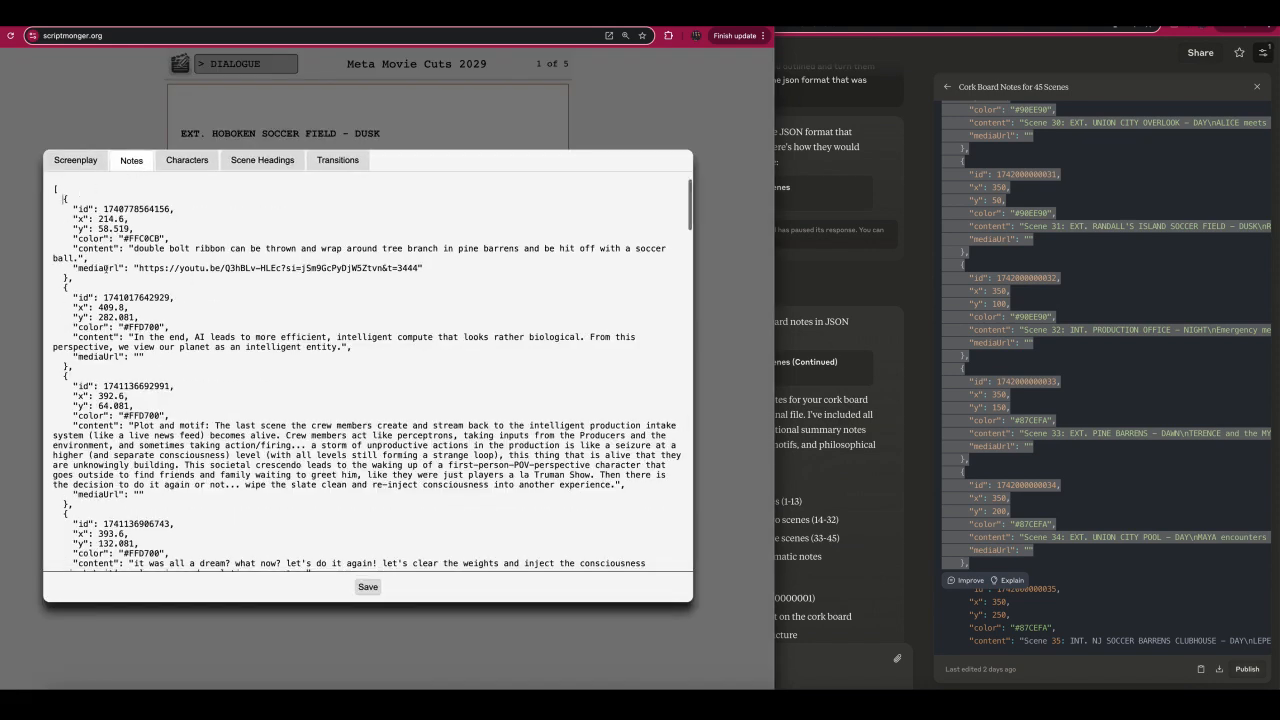
Replace all existing entries in the script's notes JSON with the copied notes for Scenes 1-34.
scroll(105, 548, "down", 20)
key("super+a")
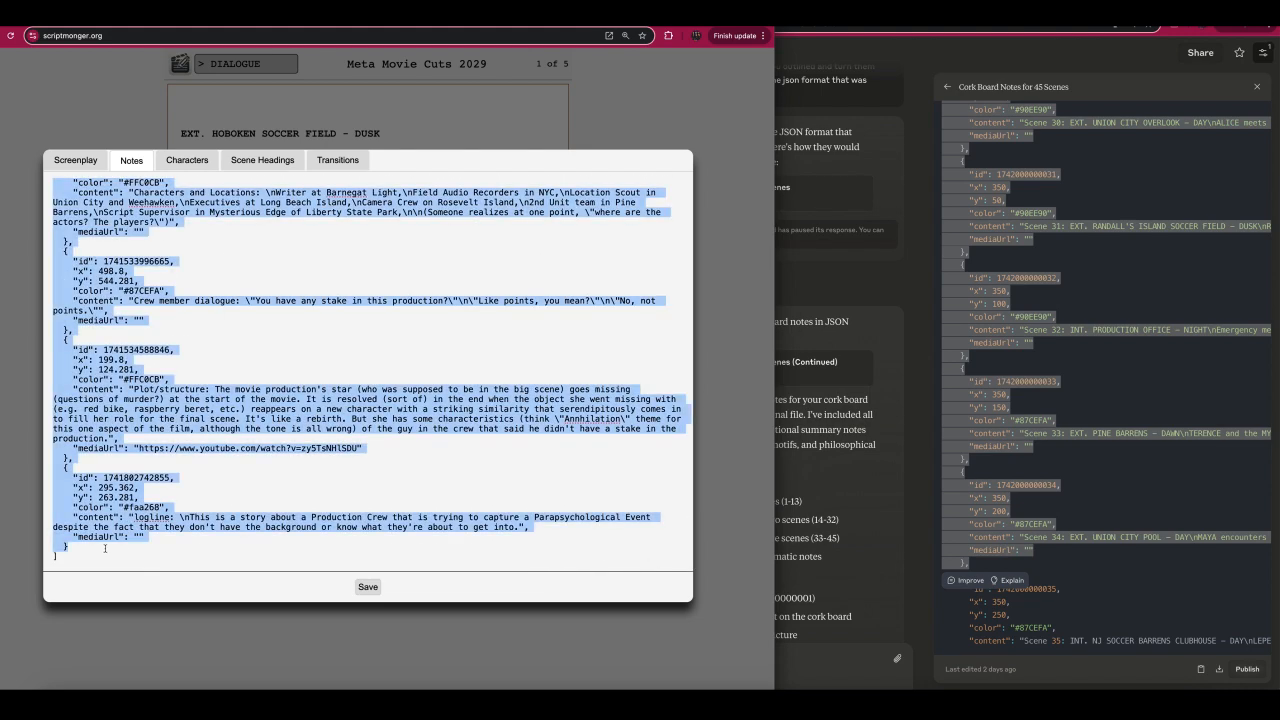
key("BackSpace")
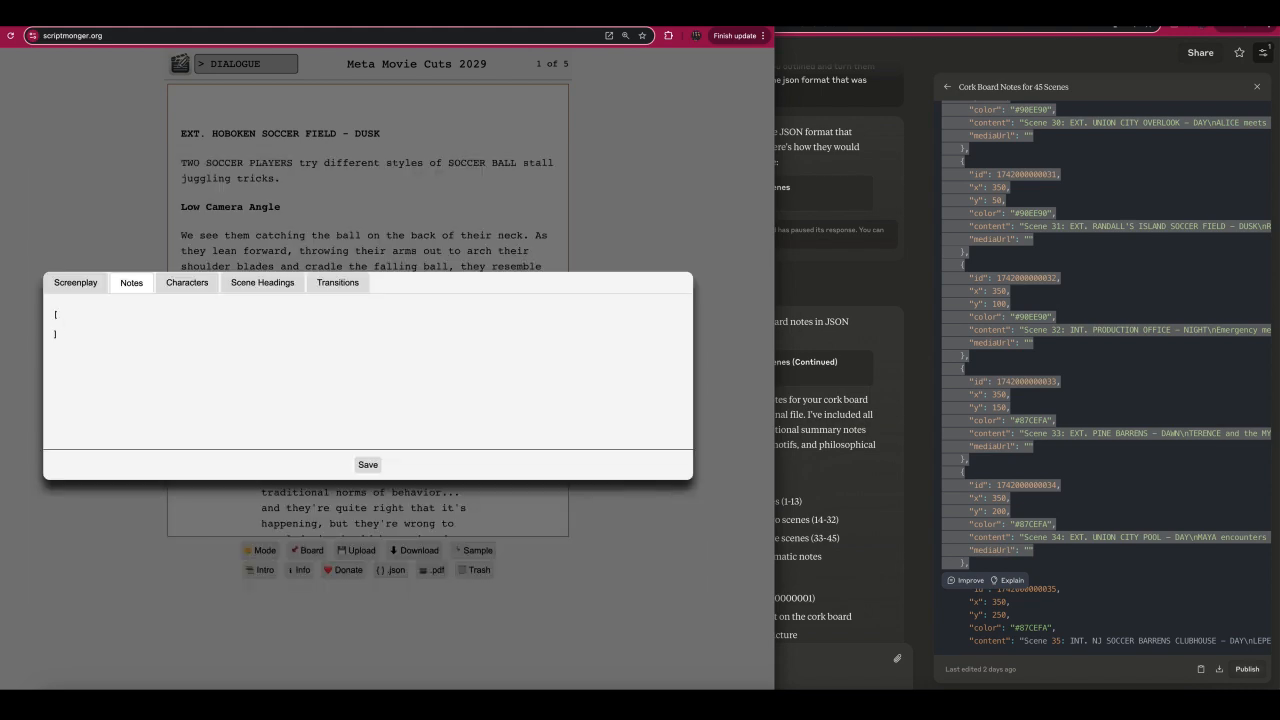
key("super+v")
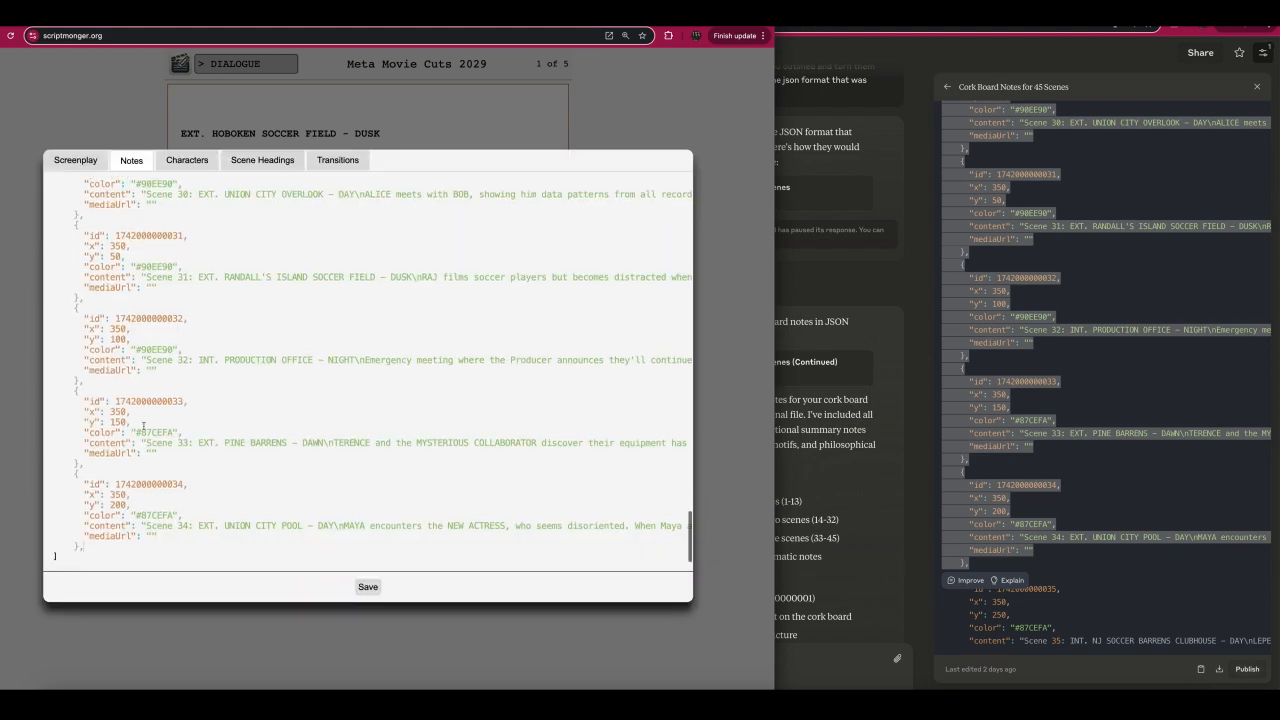
scroll(143, 426, "down", 1)
Open Claude's Cork Board Notes for 45 Scenes (Continued) code and copy every note from Scene 35 through Philosophical Elements.
left_click(926, 340)
left_click(820, 371)
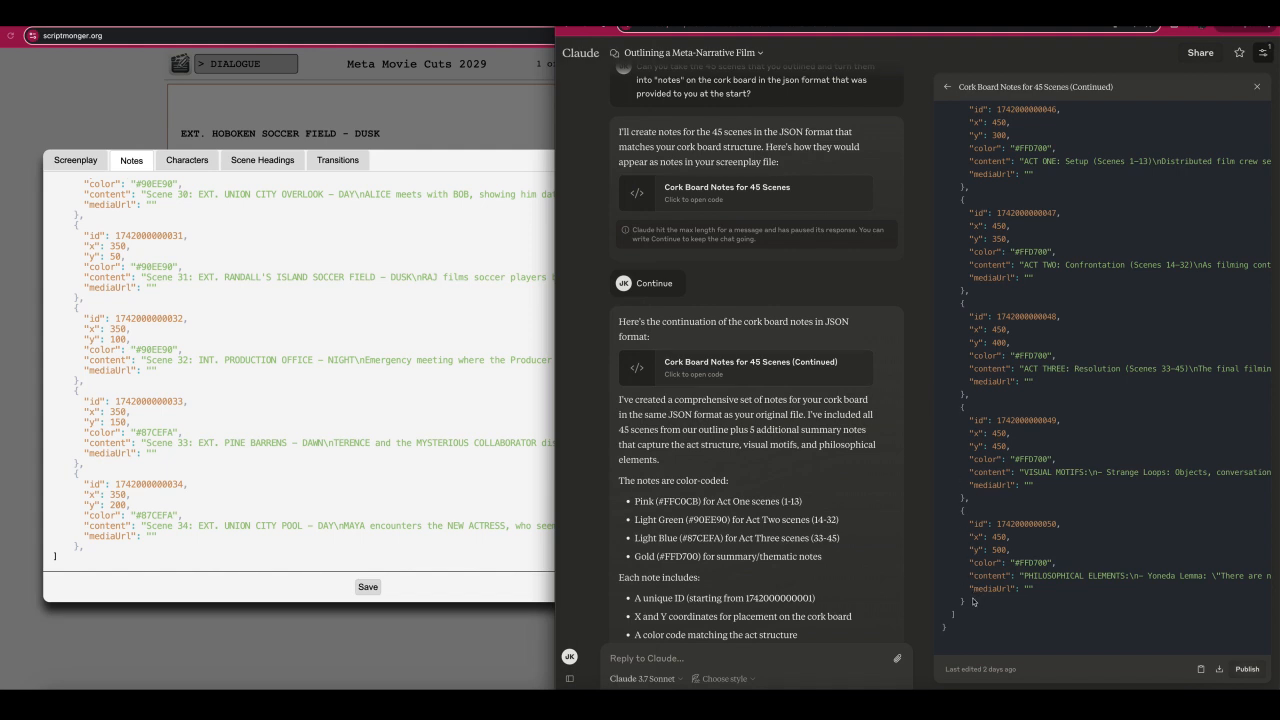
left_click_drag(972, 601, 968, 577)
scroll(968, 579, "up", 5)
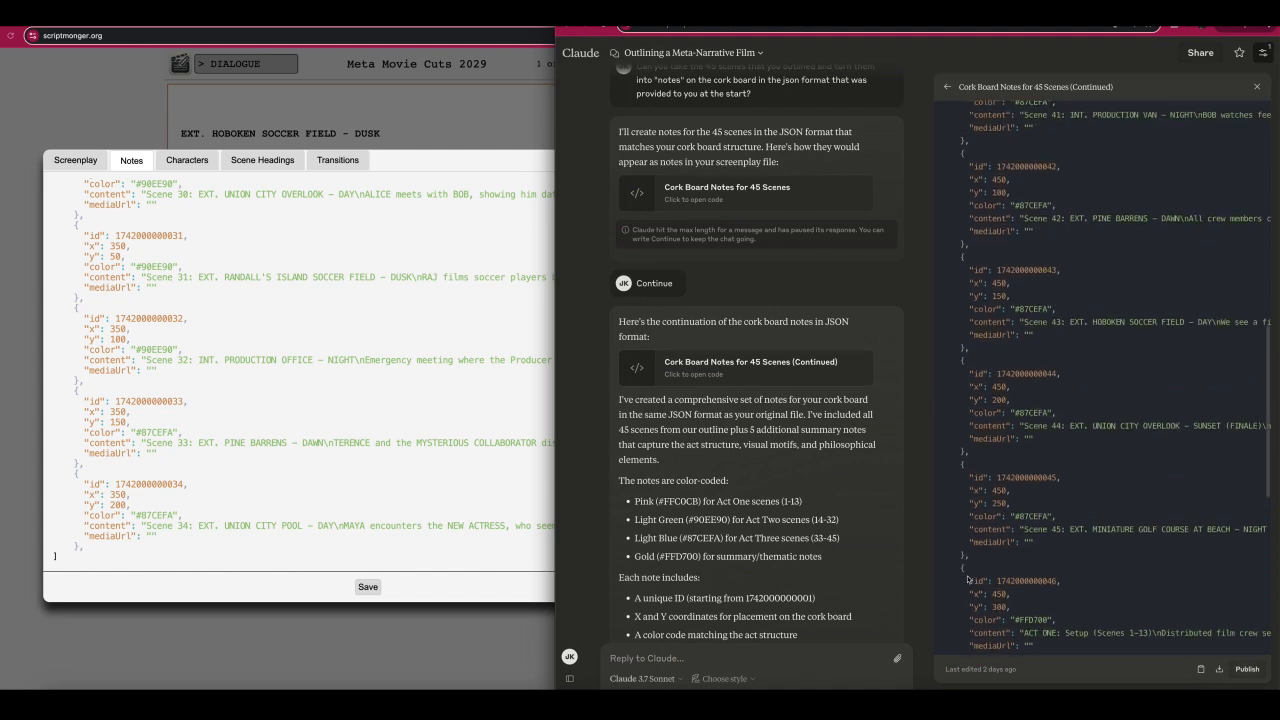
scroll(968, 580, "up", 7)
left_click(961, 141, "shift")
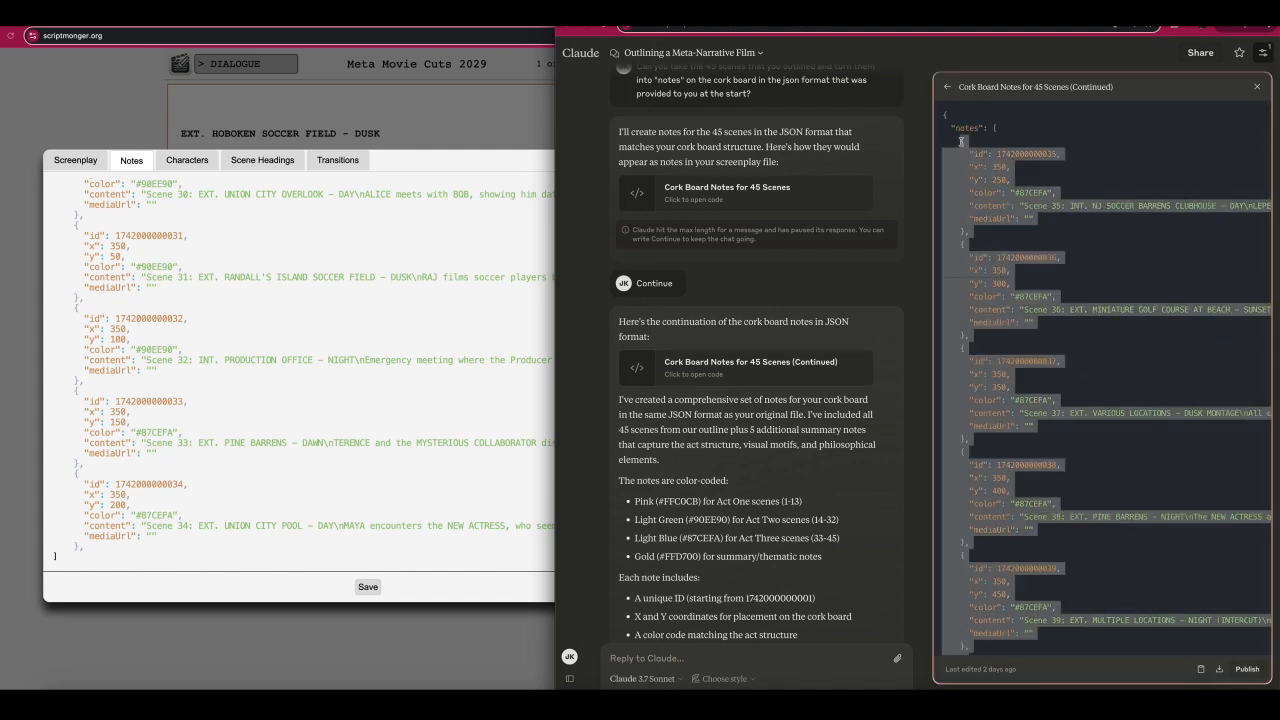
Insert the copied notes after the Scene 34 entry in the script's notes JSON, save it, and leave the JSON editor.
left_click(137, 549)
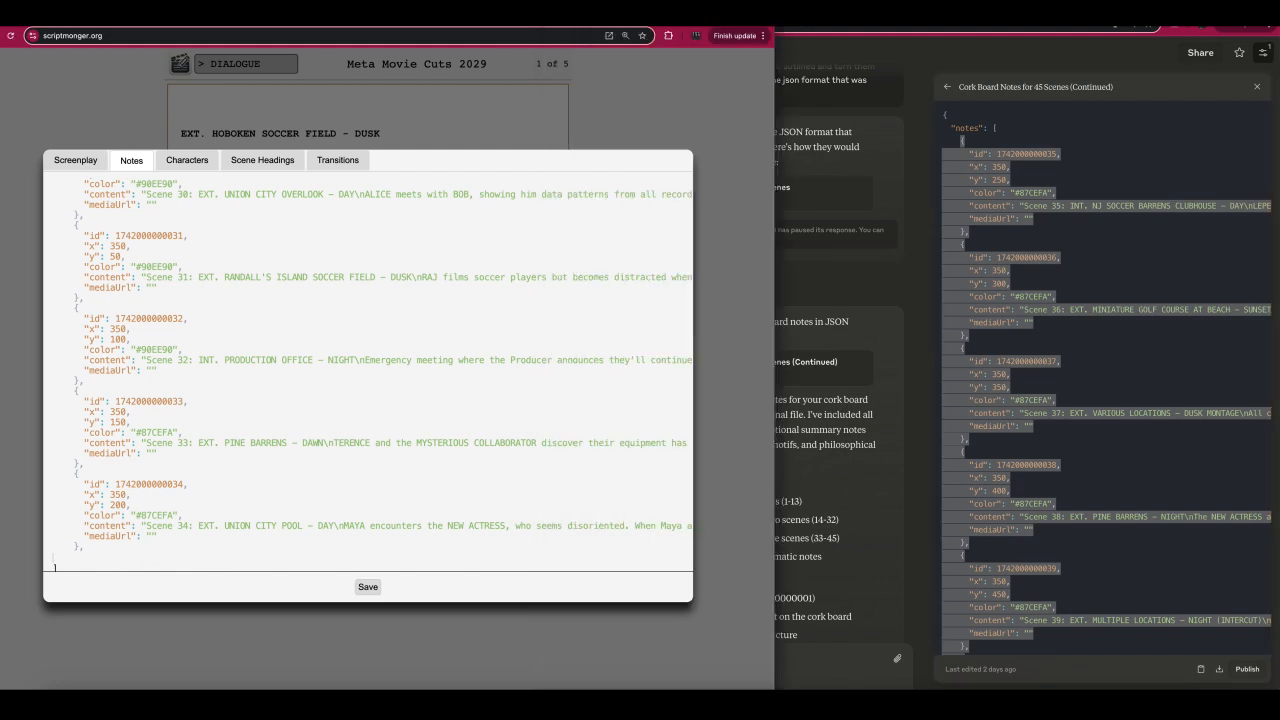
key("ctrl+v")
scroll(66, 575, "down", 2)
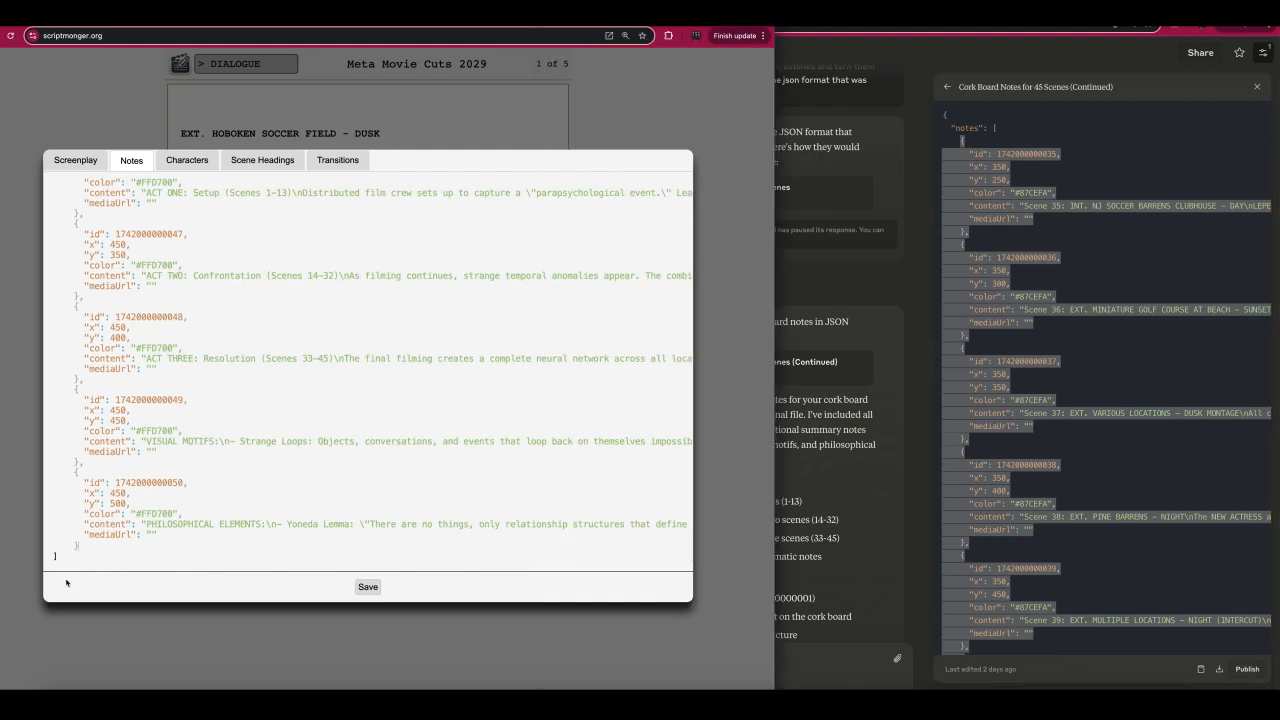
left_click(367, 587)
left_click(369, 631)
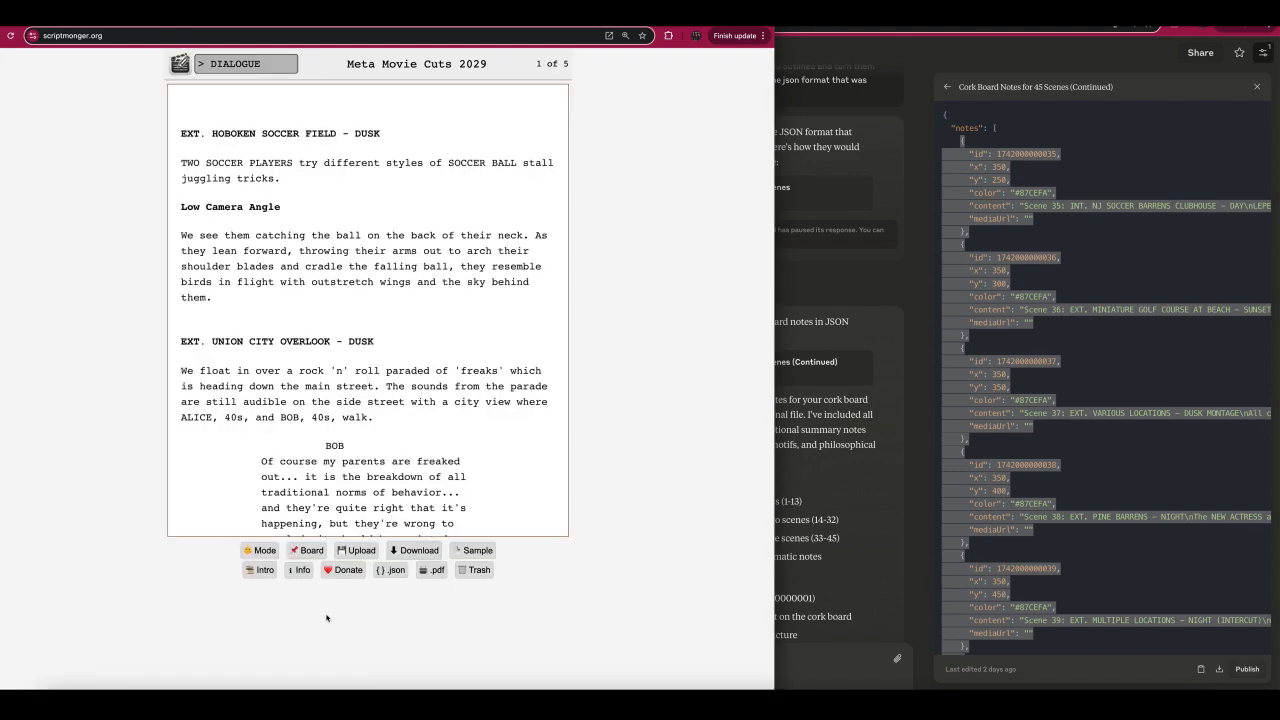
Check the imported scene notes on the cork board, then return to the screenplay.
left_click(309, 551)
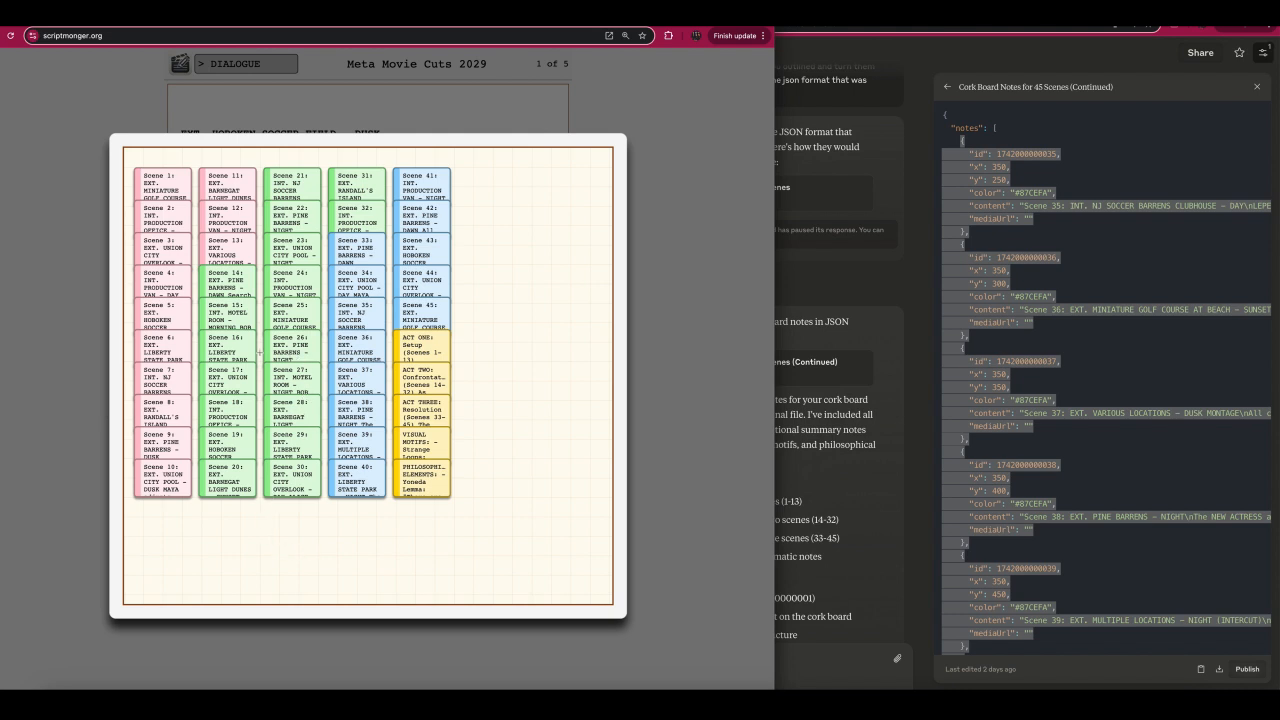
left_click(241, 354)
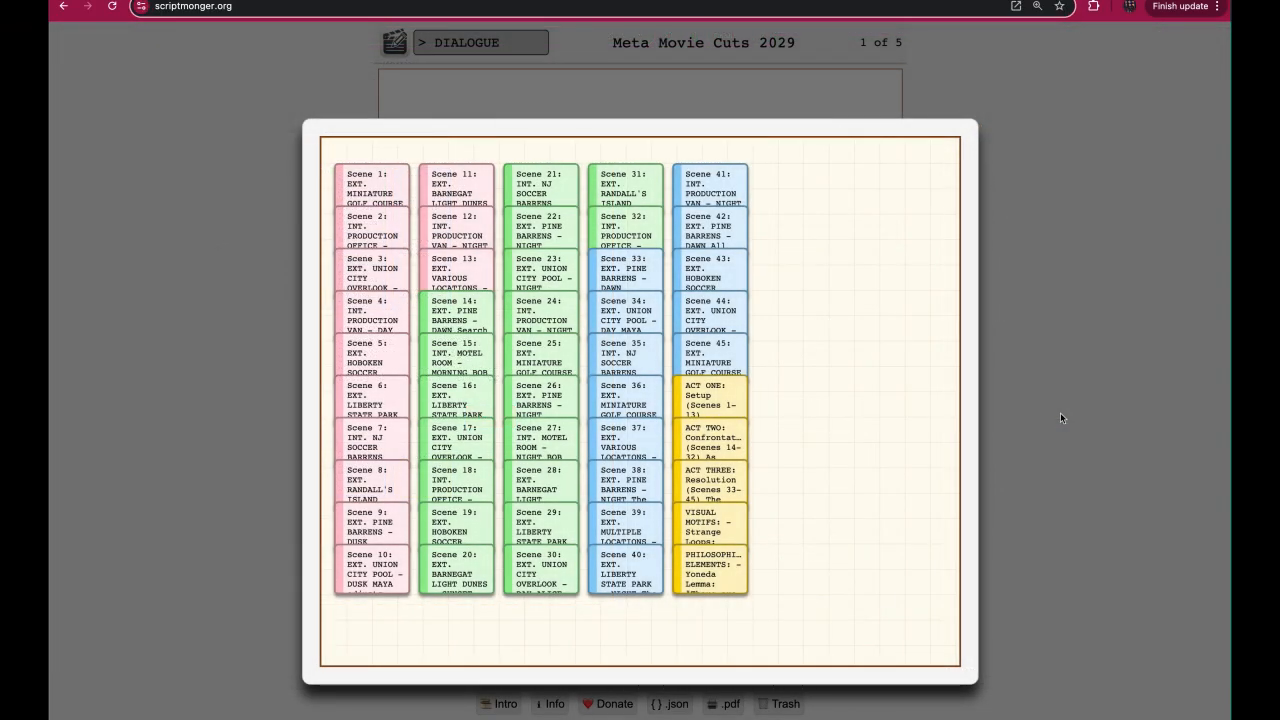
left_click(1027, 428)
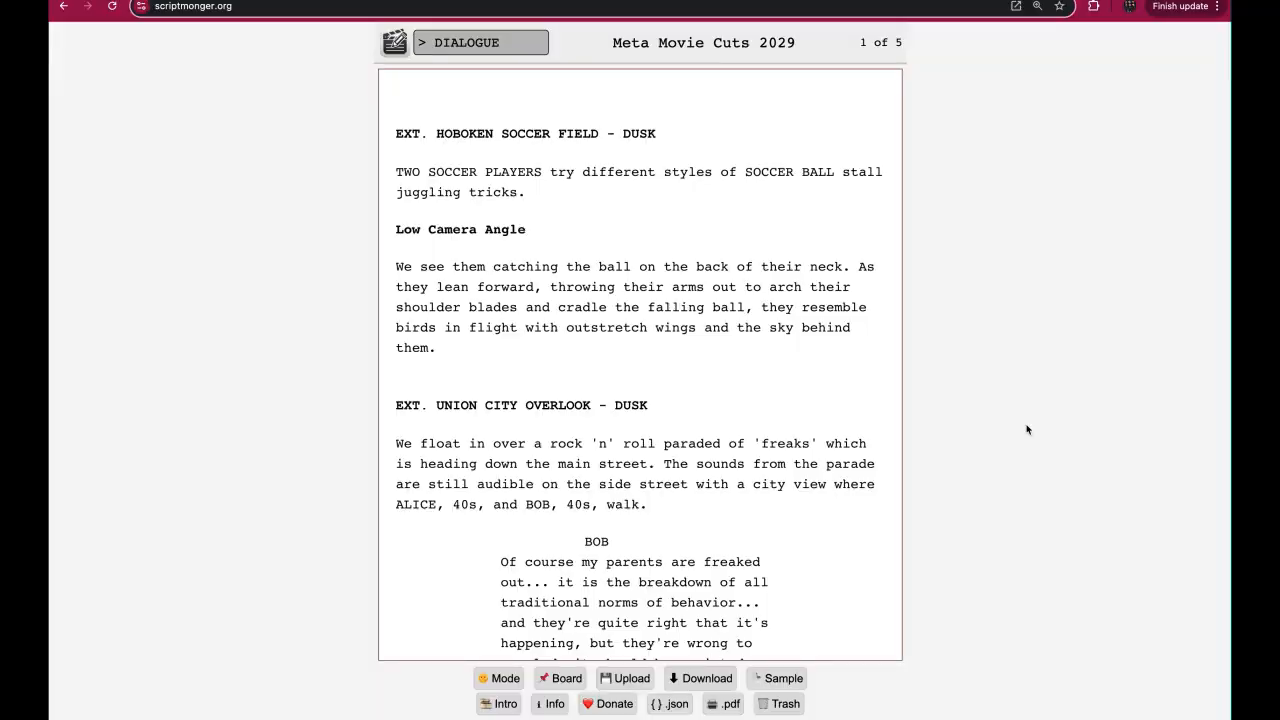
Download the script project, switch to Gmail, and attach Meta Movie Cuts 2029 (12).json to the new message.
left_click(700, 678)
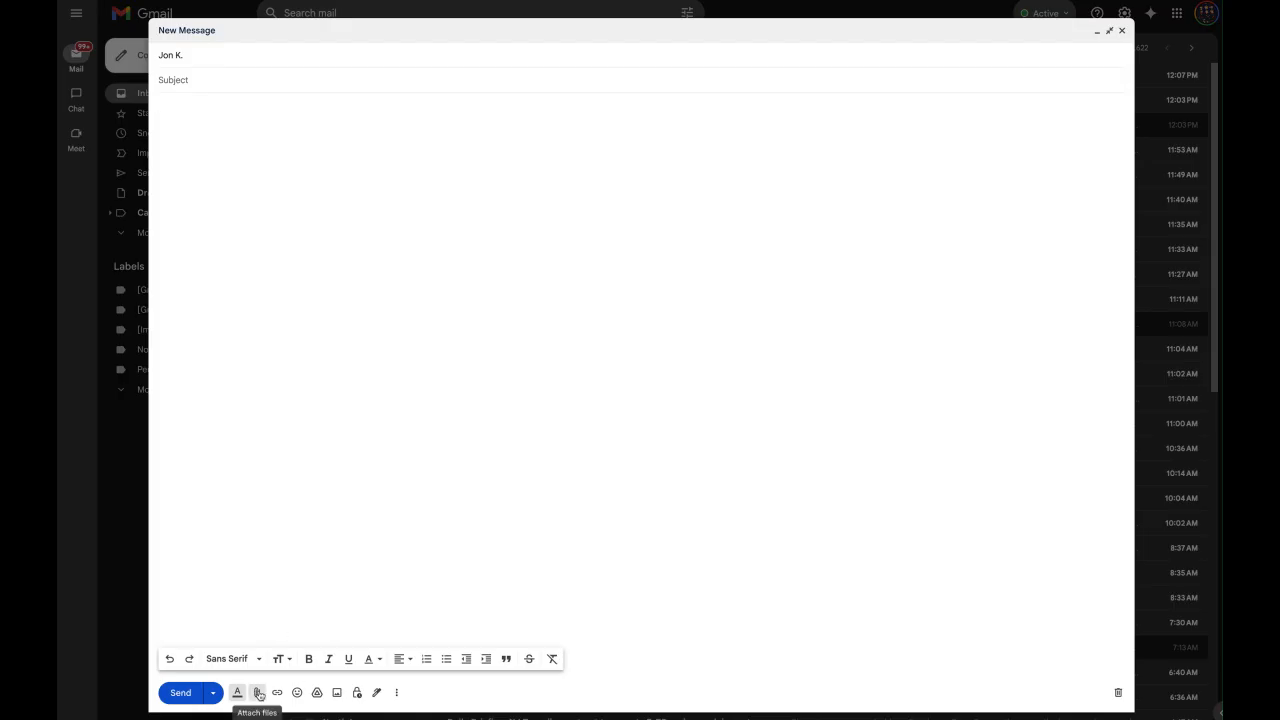
left_click(257, 691)
left_click(358, 157)
left_click(1075, 560)
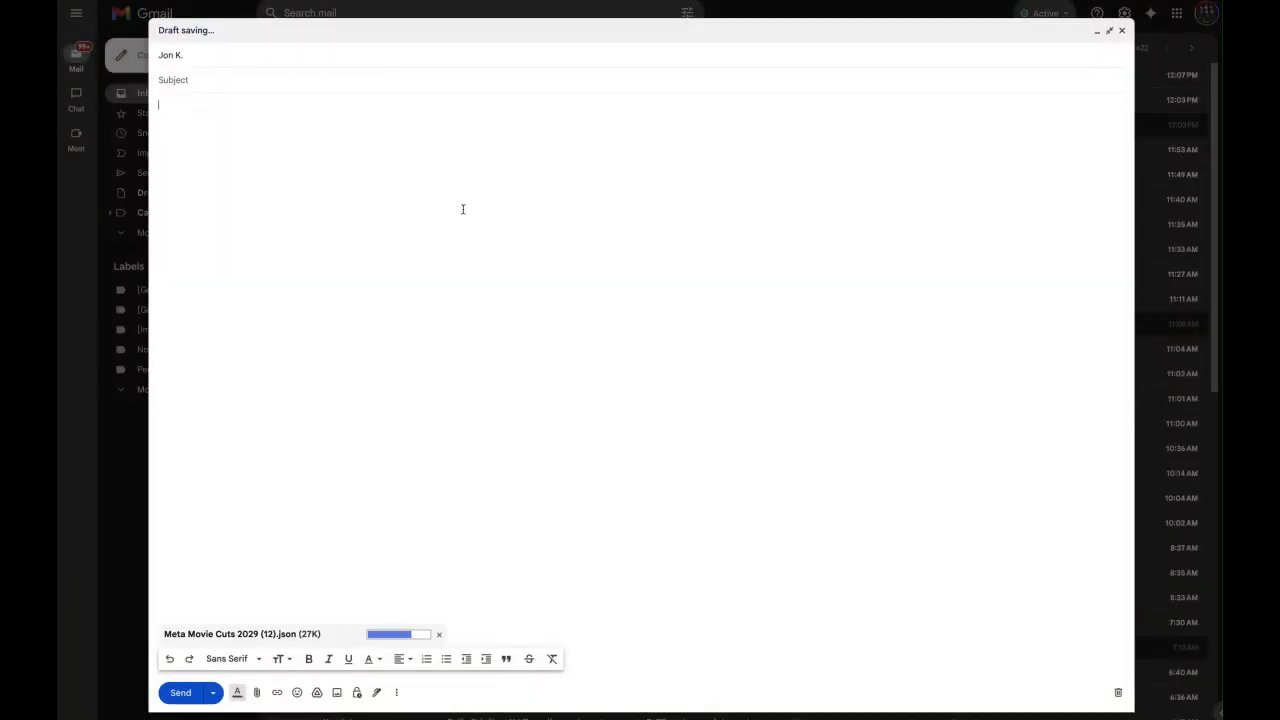
Give the email the subject "review and modify scenes incontext".
left_click(260, 80)
type("review and modify s")
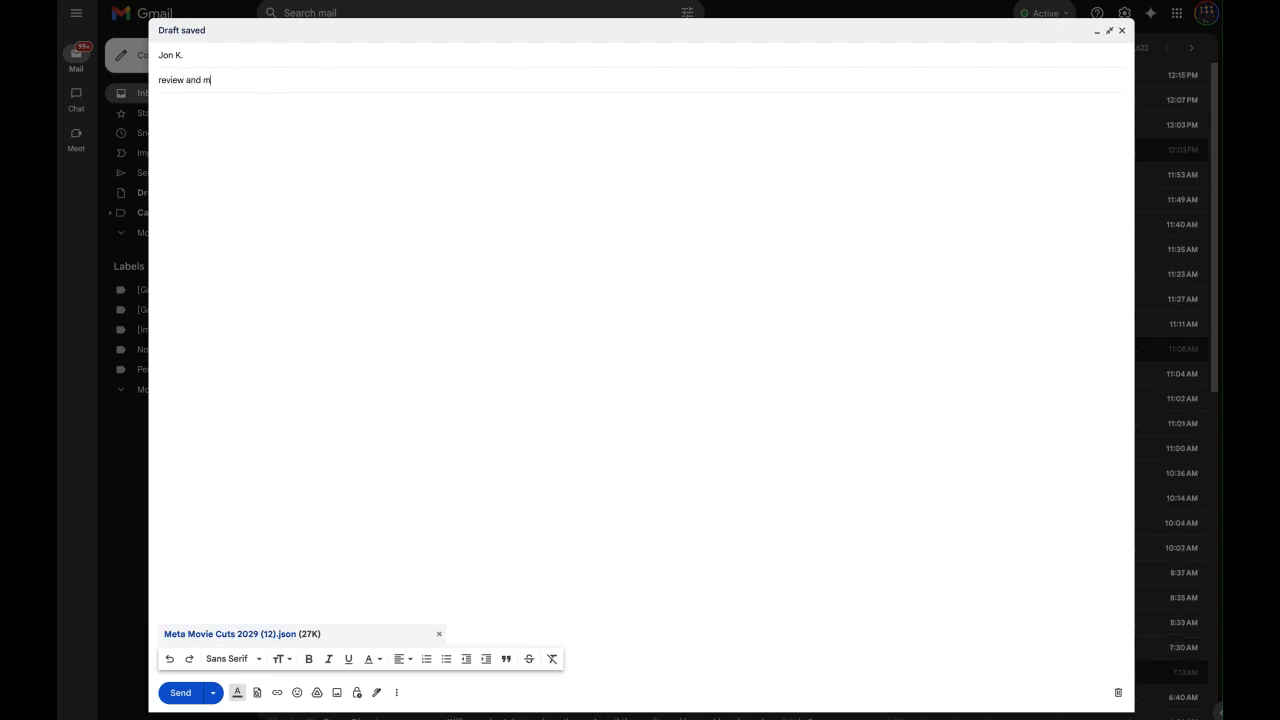
type("cenes incontext")
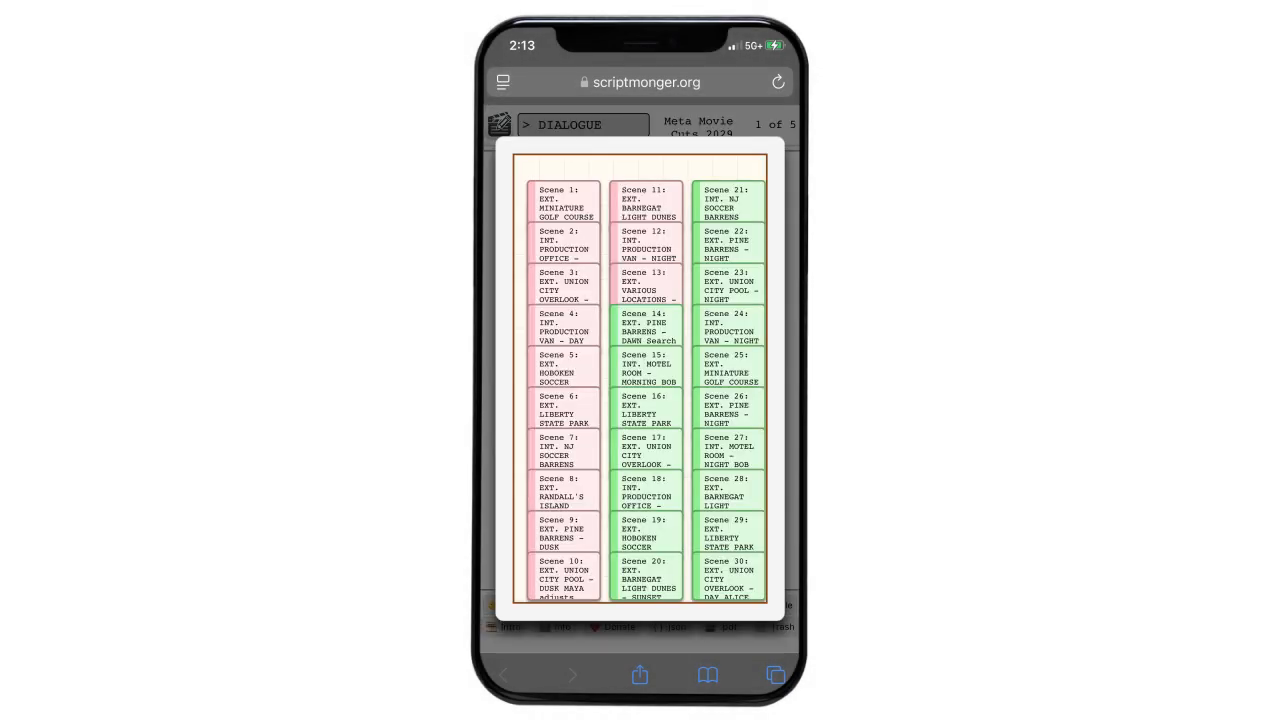
Examine the questions added to the Scene 12 and Scene 8 notes on the cork board, and the separate b-story question note.
scroll(640, 390, "right", 3)
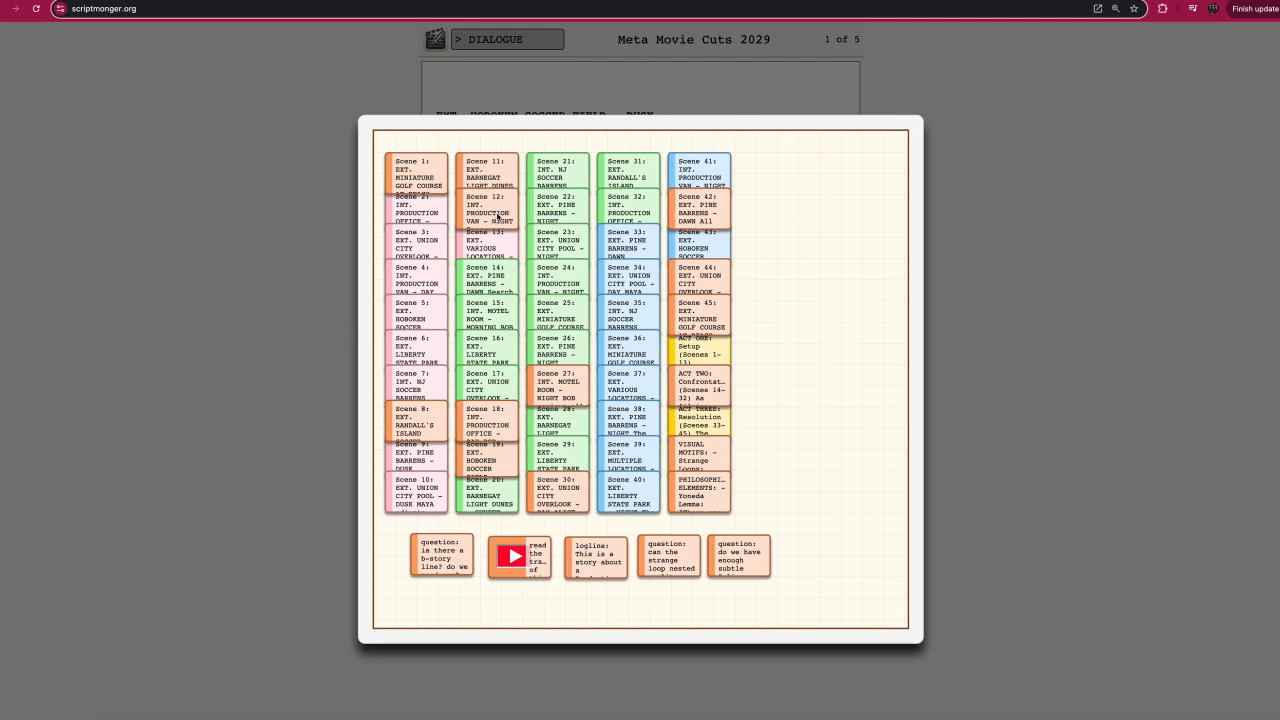
left_click(498, 218)
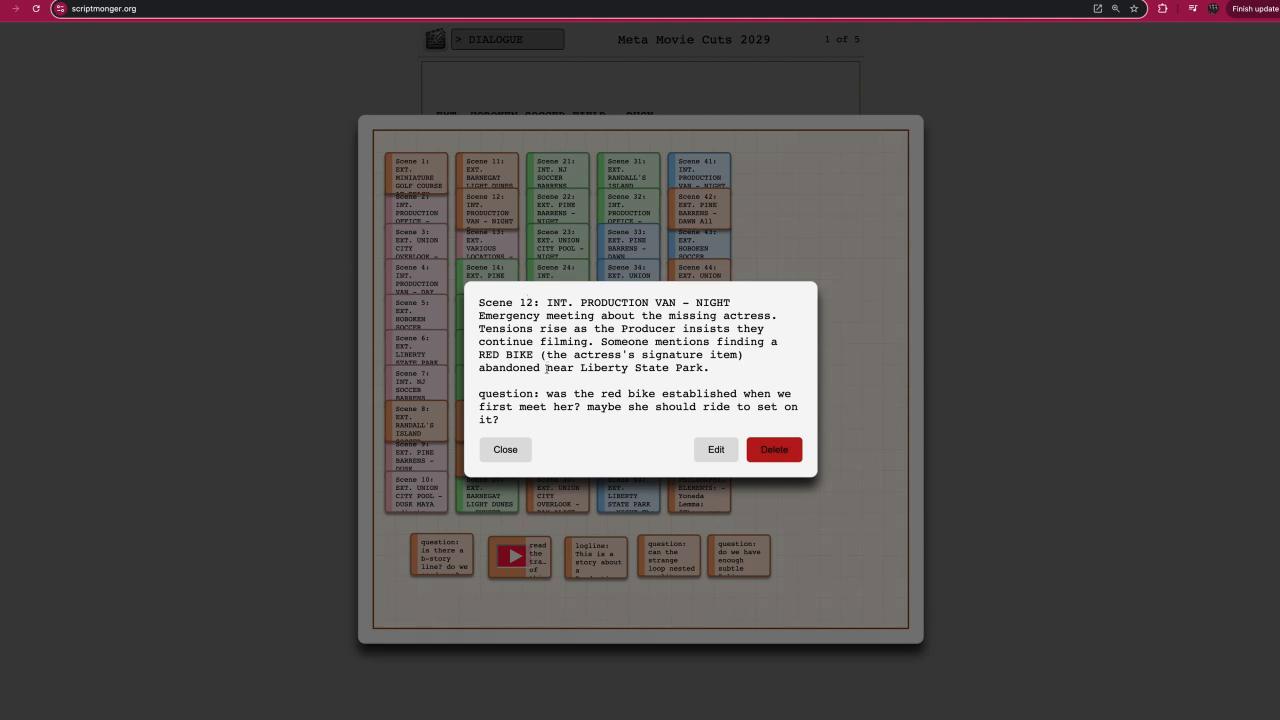
left_click_drag(482, 394, 519, 421)
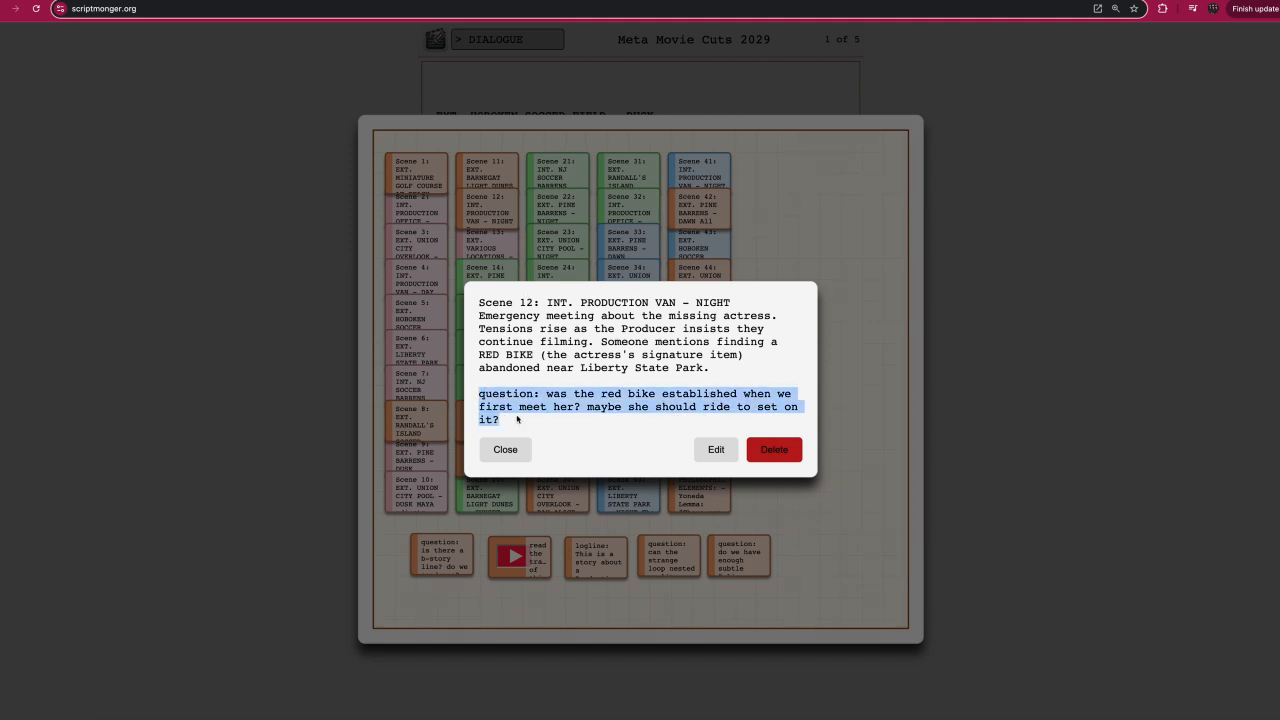
left_click(505, 449)
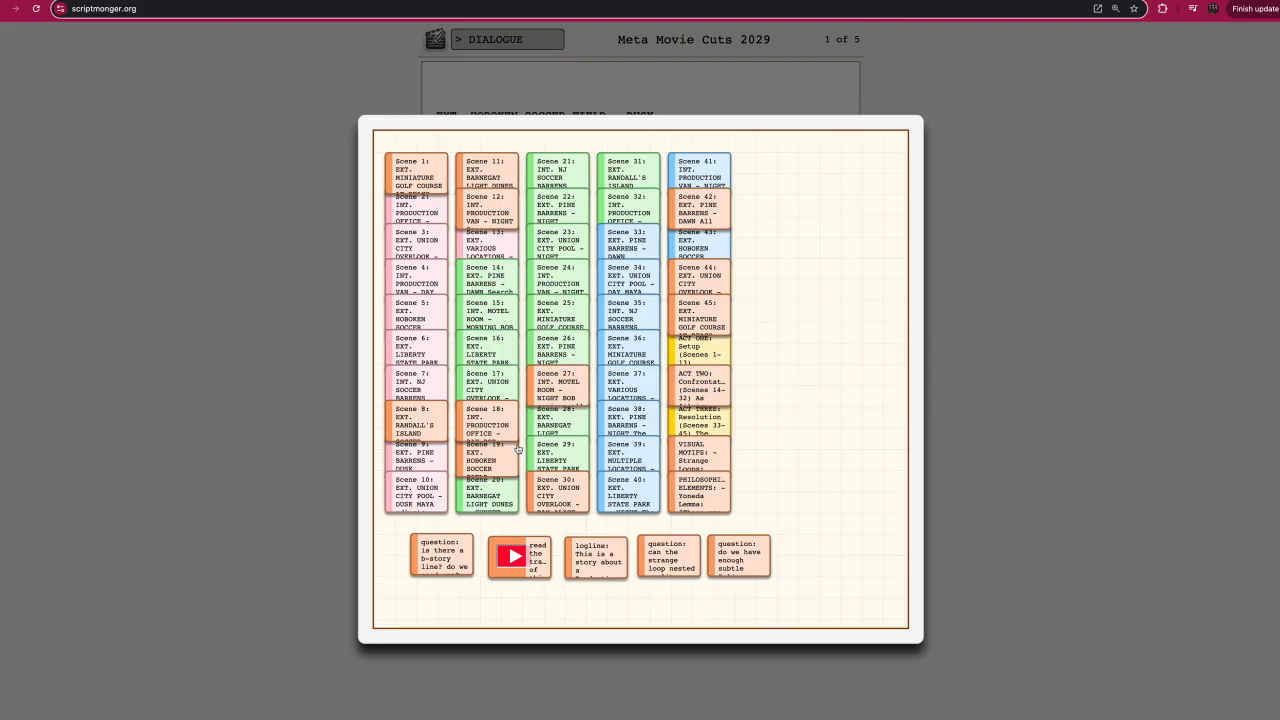
left_click(429, 430)
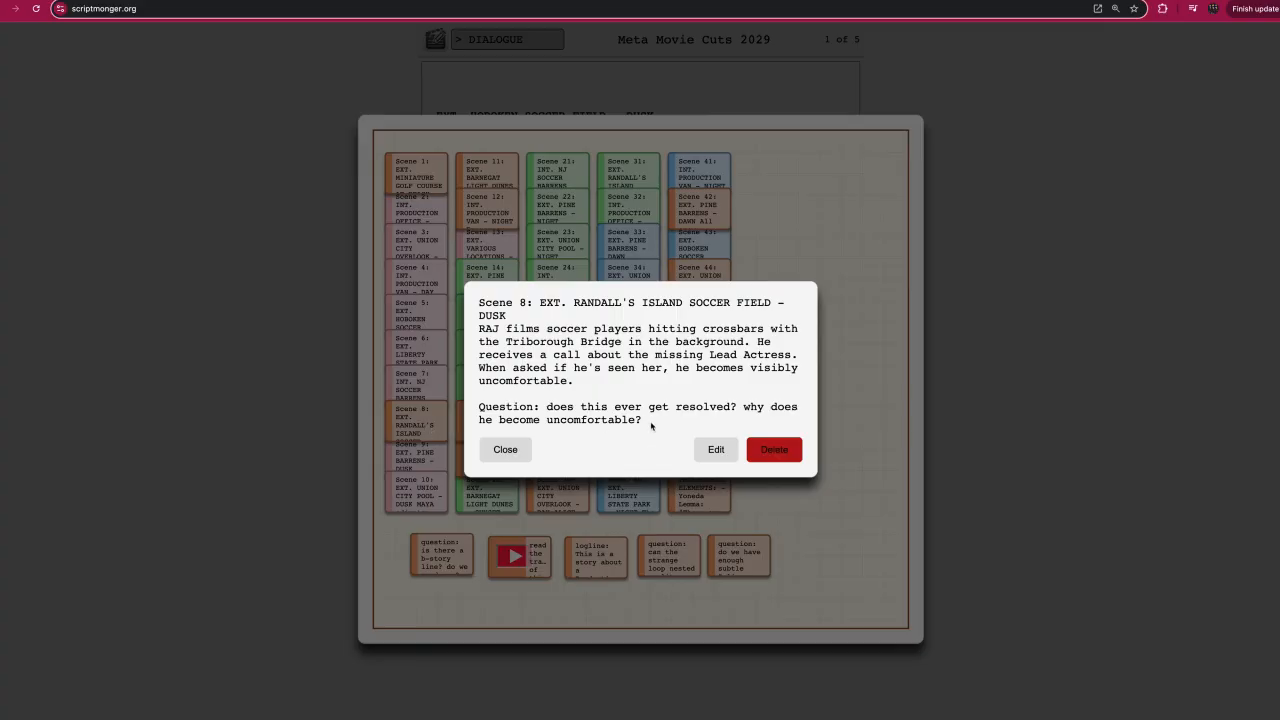
left_click_drag(651, 423, 477, 405)
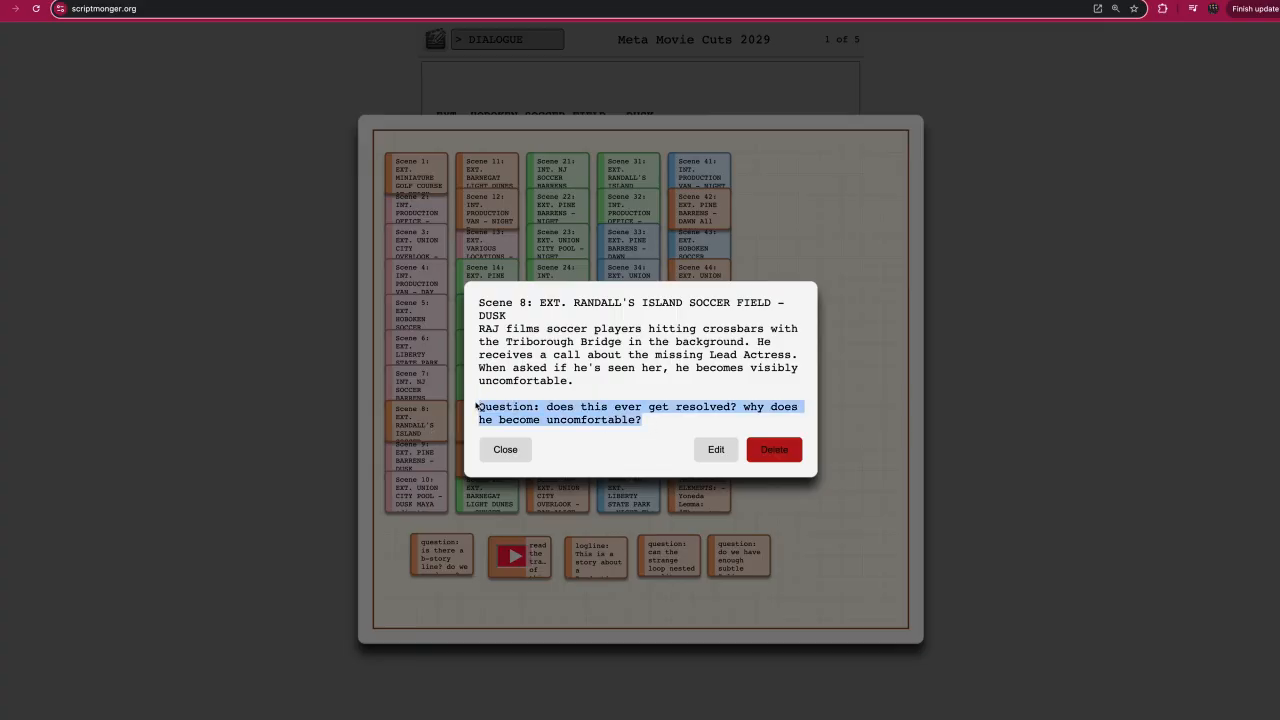
left_click(505, 449)
left_click(442, 556)
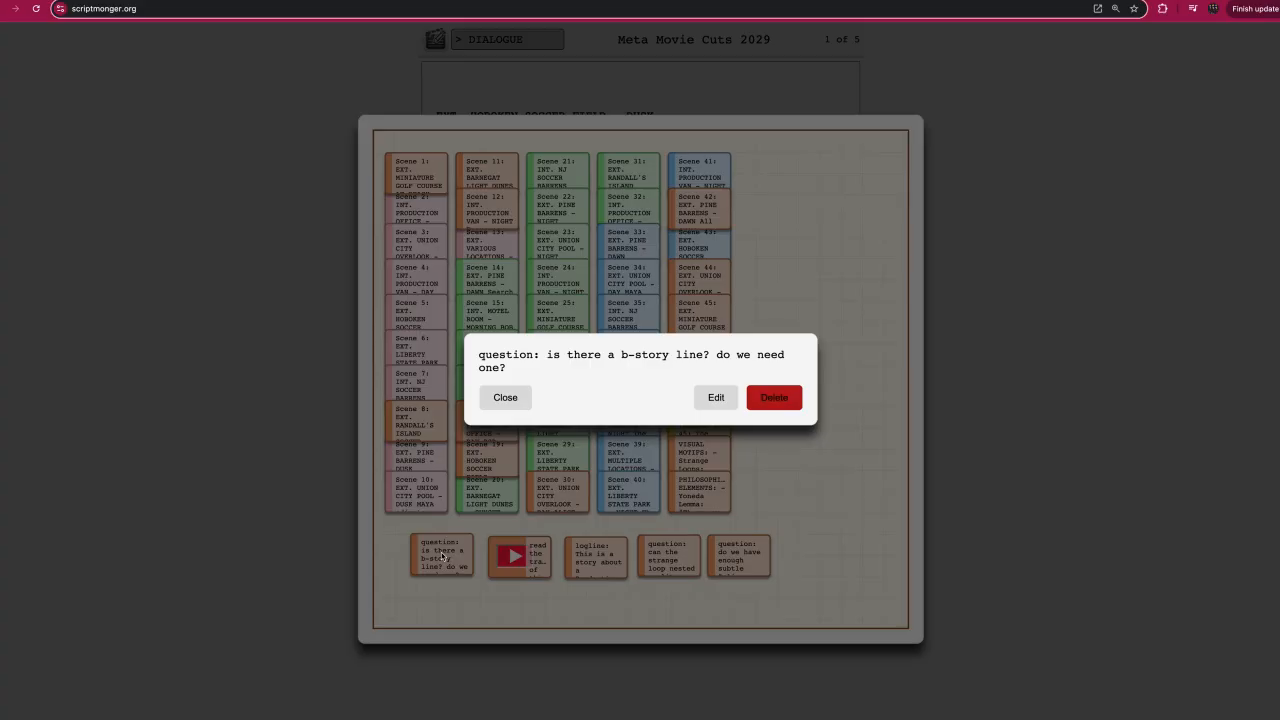
Close the b-story question note and read the note asking about foreshadowing the strange loop nested reality theme.
left_click(503, 405)
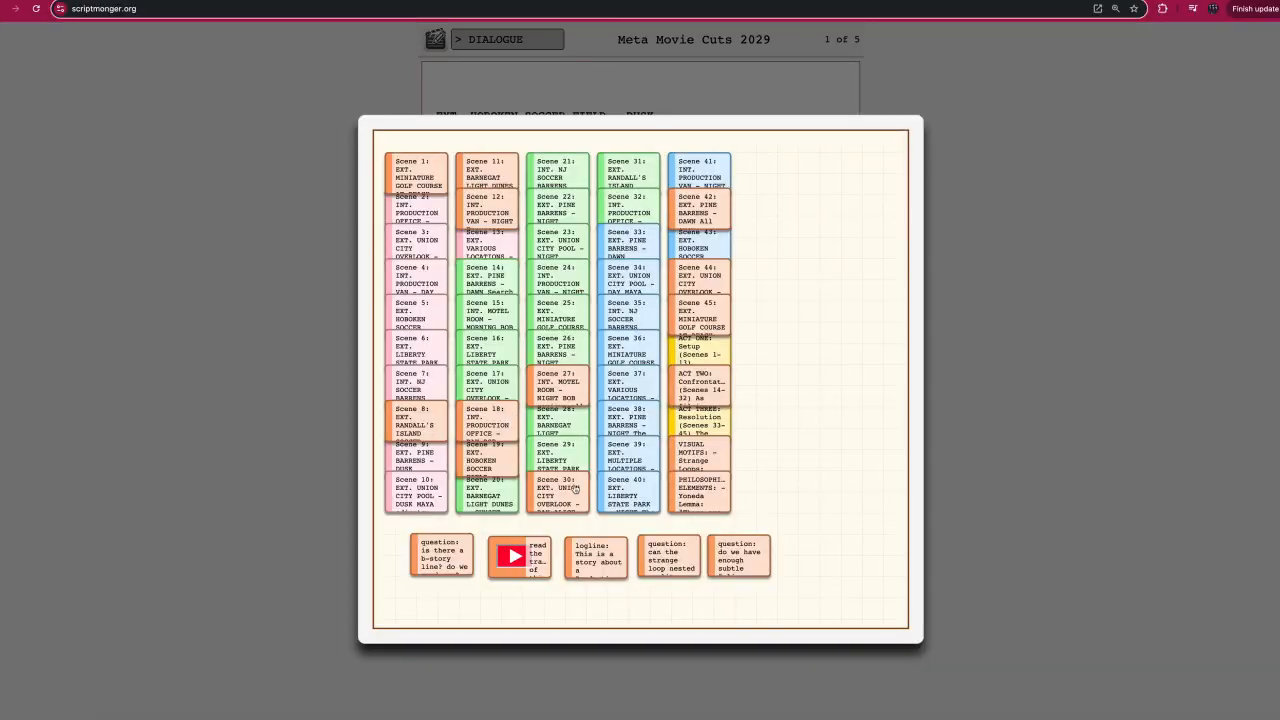
left_click(652, 566)
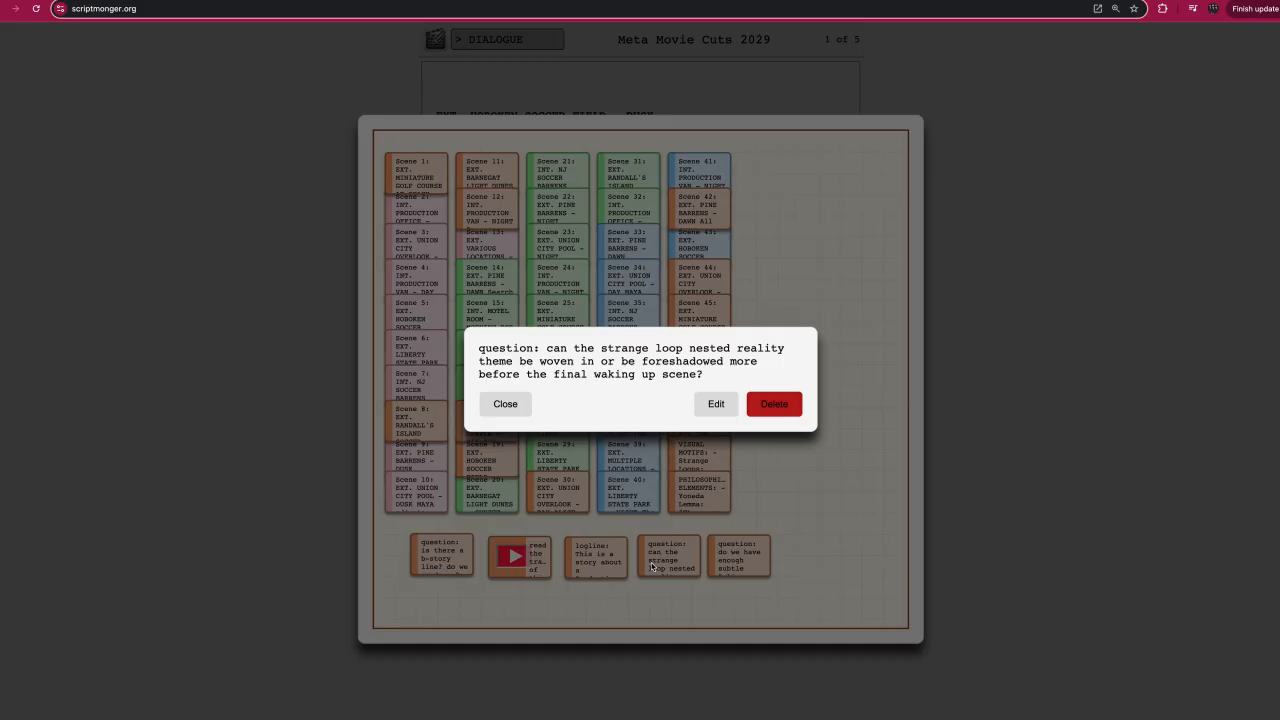
left_click(503, 404)
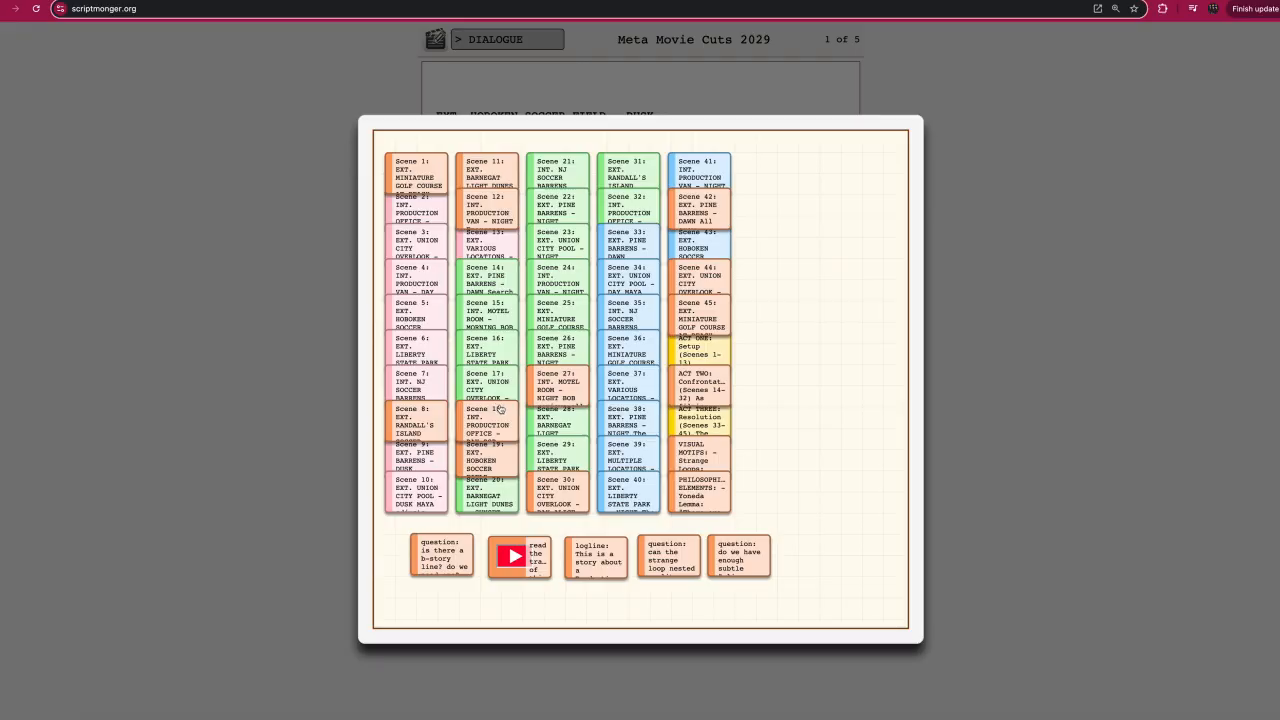
Leave the cork board and download the Meta Movie Cuts 2029 project.
left_click(1025, 476)
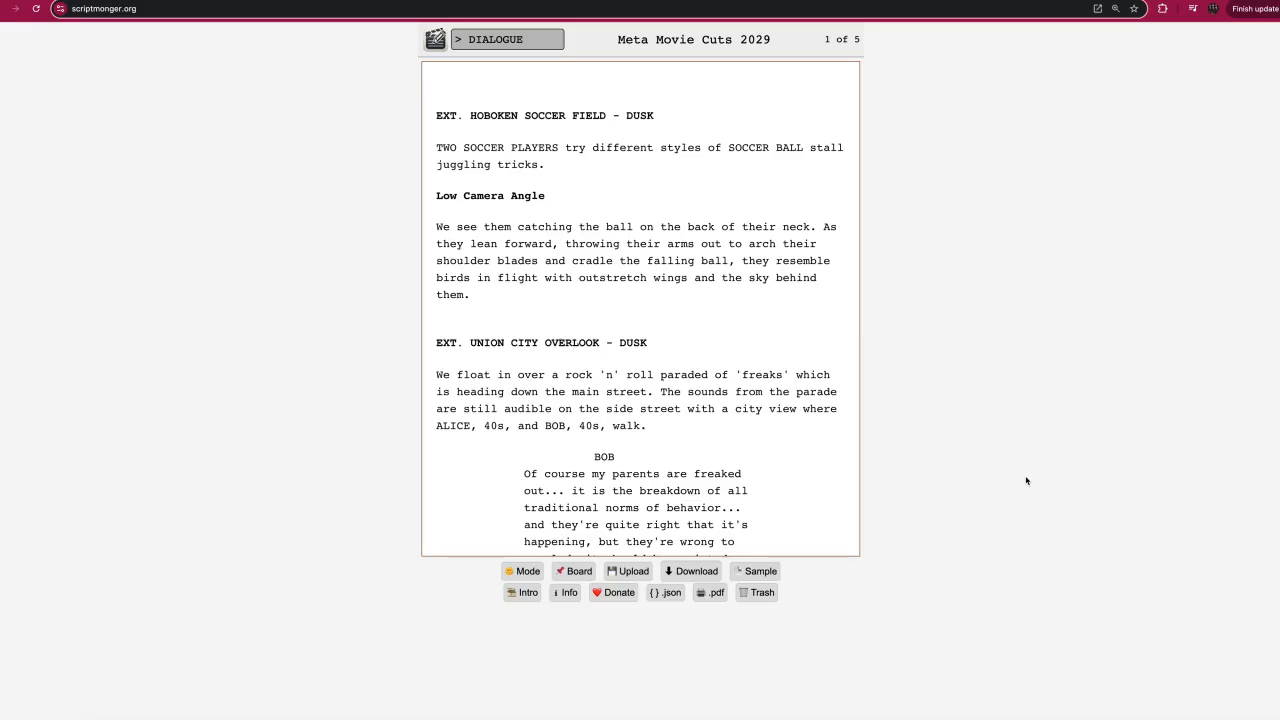
left_click(678, 573)
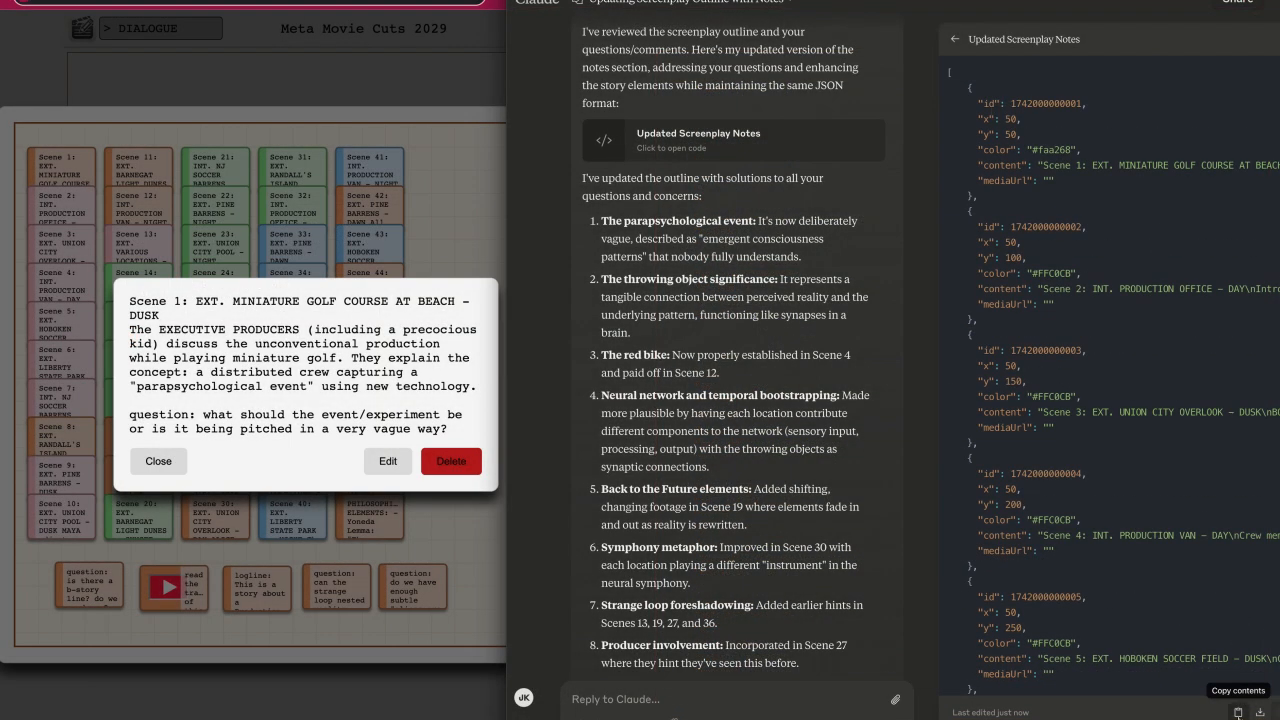
Switch from Claude back to Scriptmonger, closing the Scene 1 note and the cork board.
left_click(381, 686)
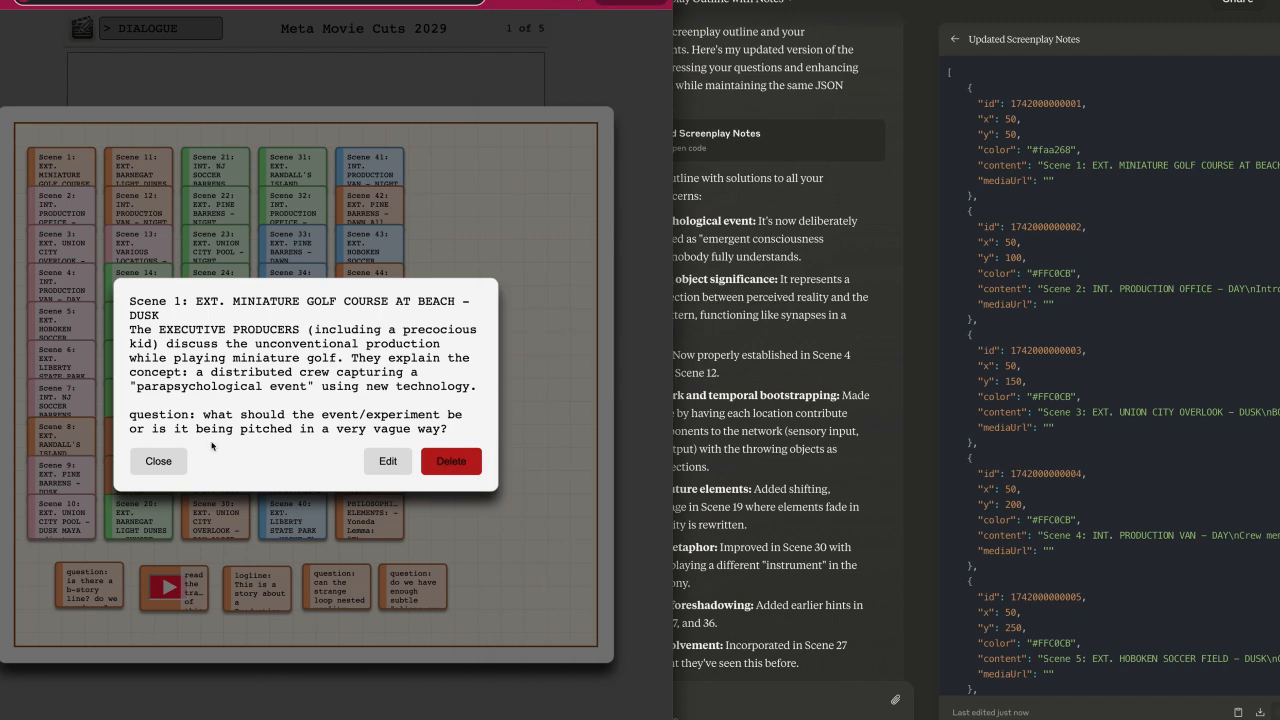
left_click(153, 461)
left_click(194, 690)
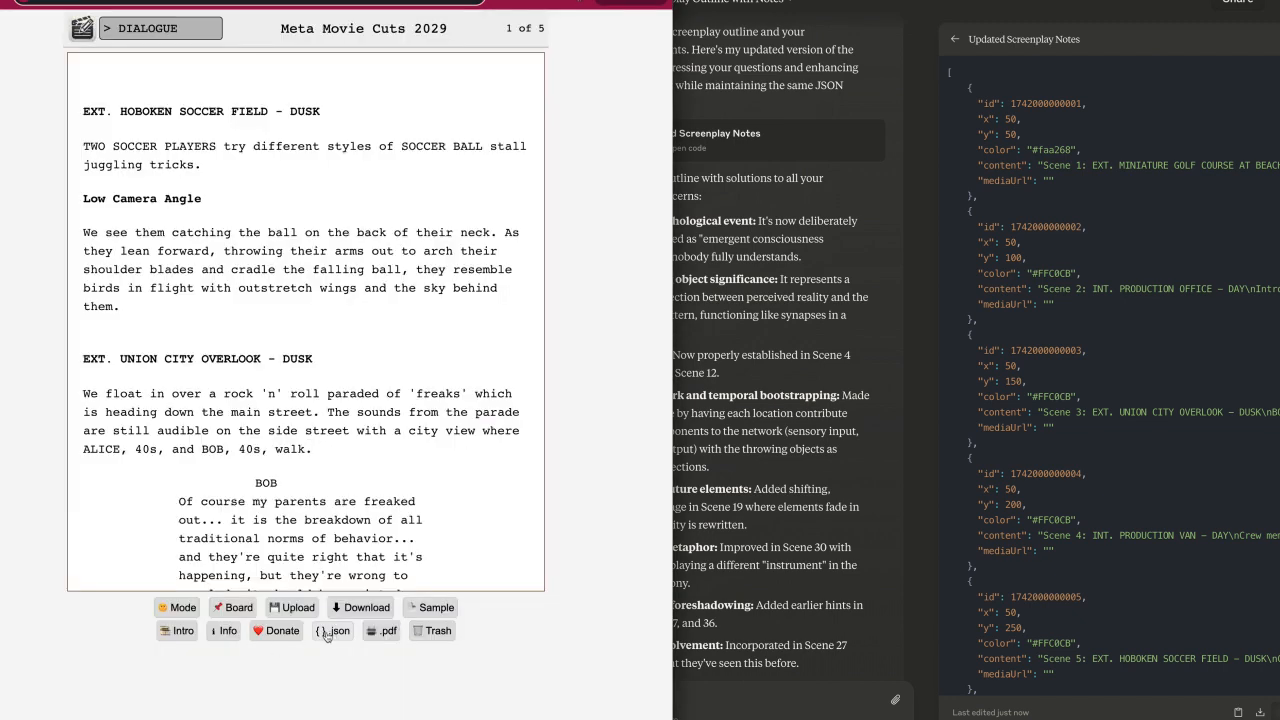
Replace the project's entire Notes JSON with the Updated Screenplay Notes copied from Claude and save it.
left_click(334, 636)
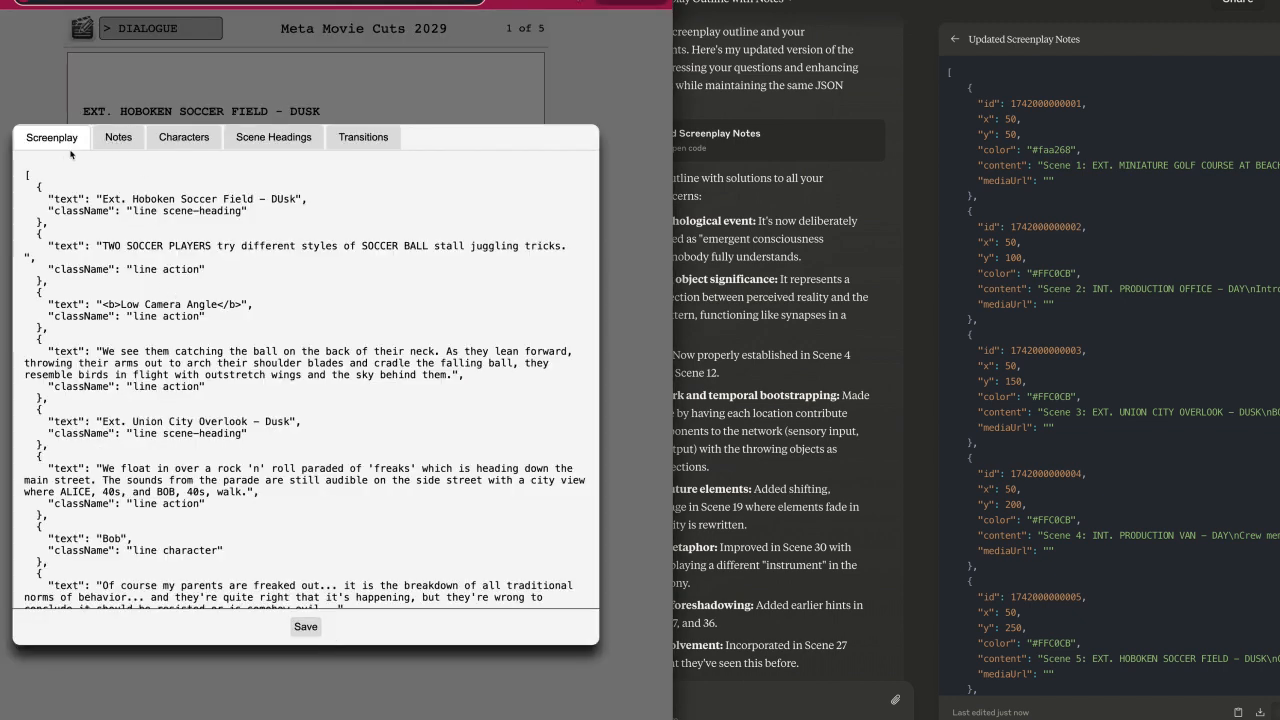
left_click(112, 138)
scroll(25, 172, "down", 20)
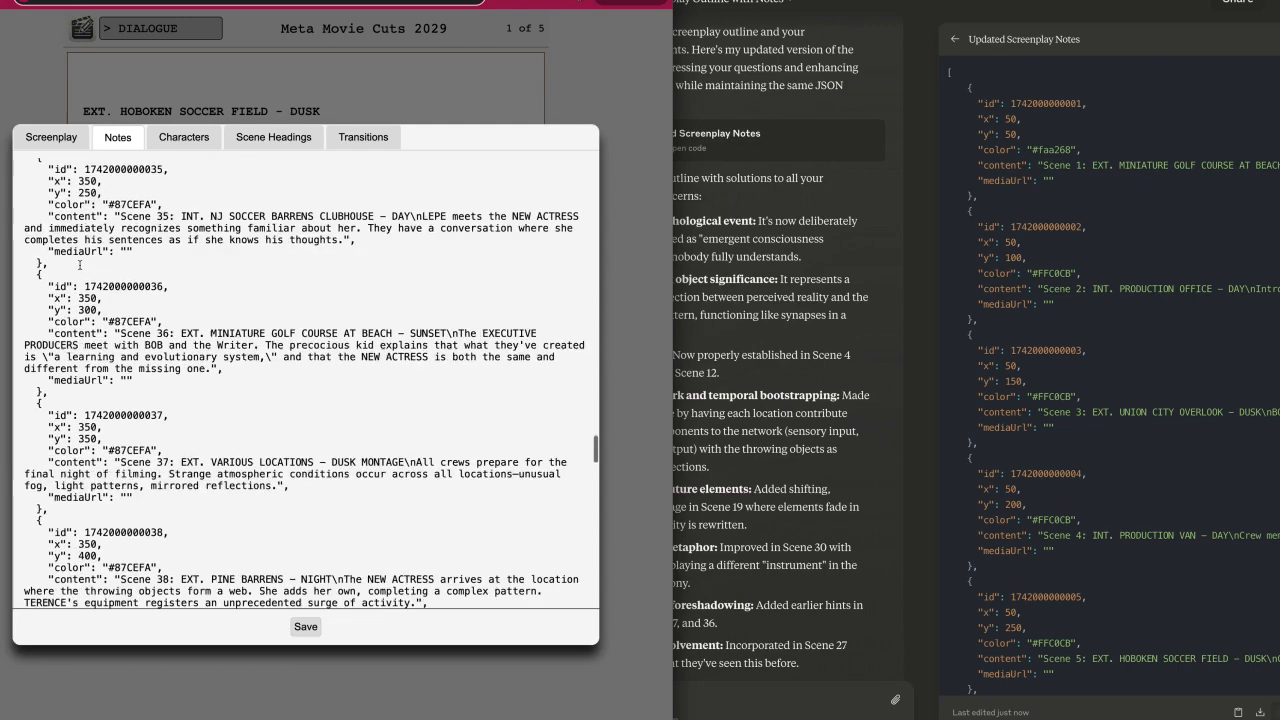
key("ctrl+a")
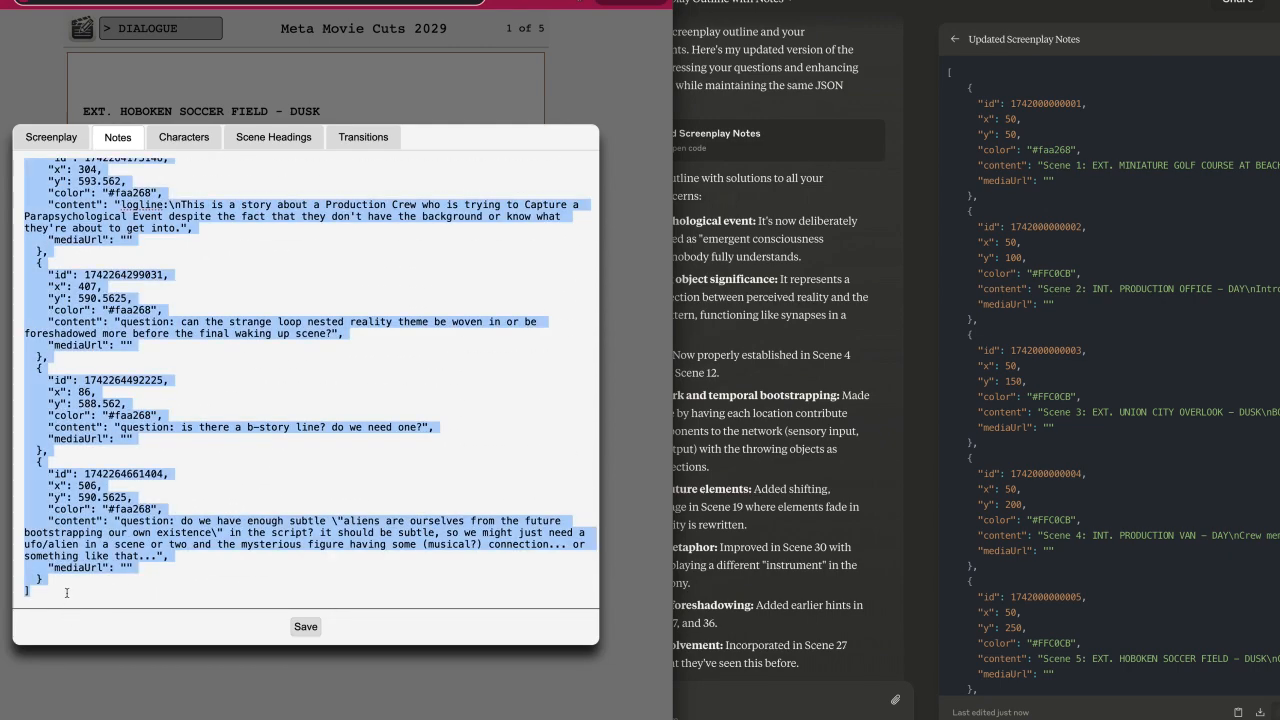
key("BackSpace")
right_click(181, 385)
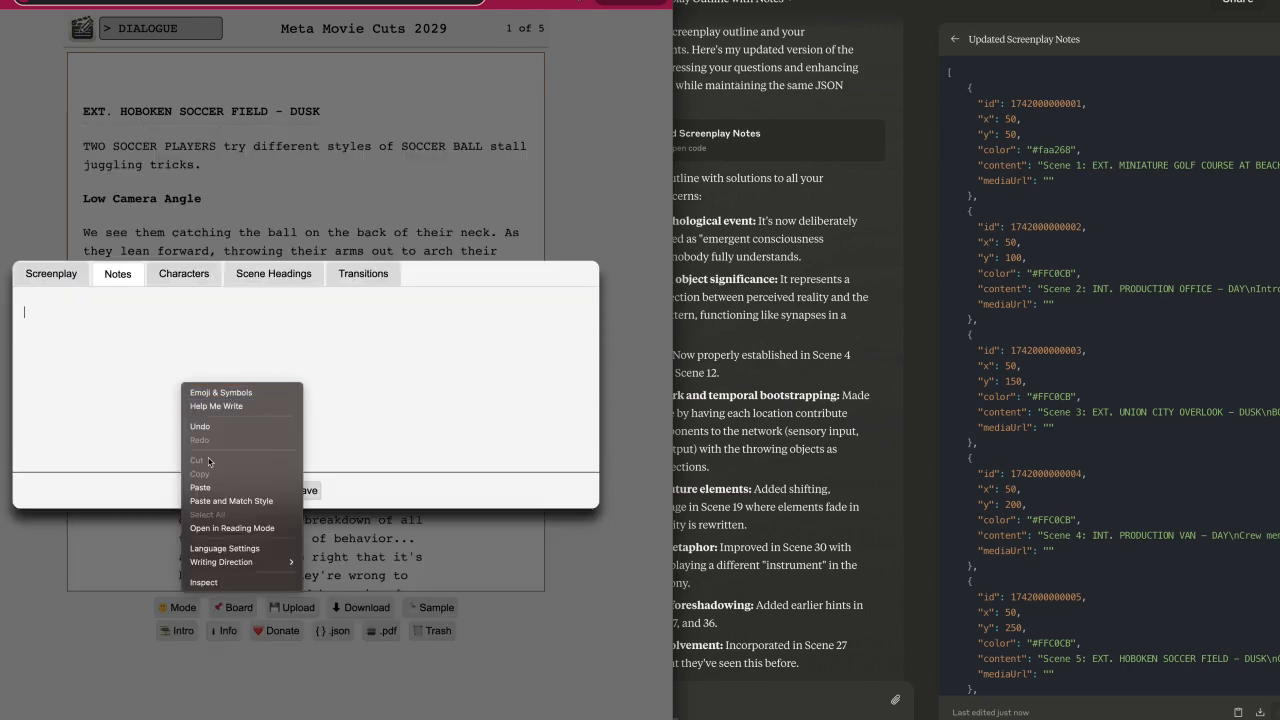
left_click(214, 488)
left_click(304, 627)
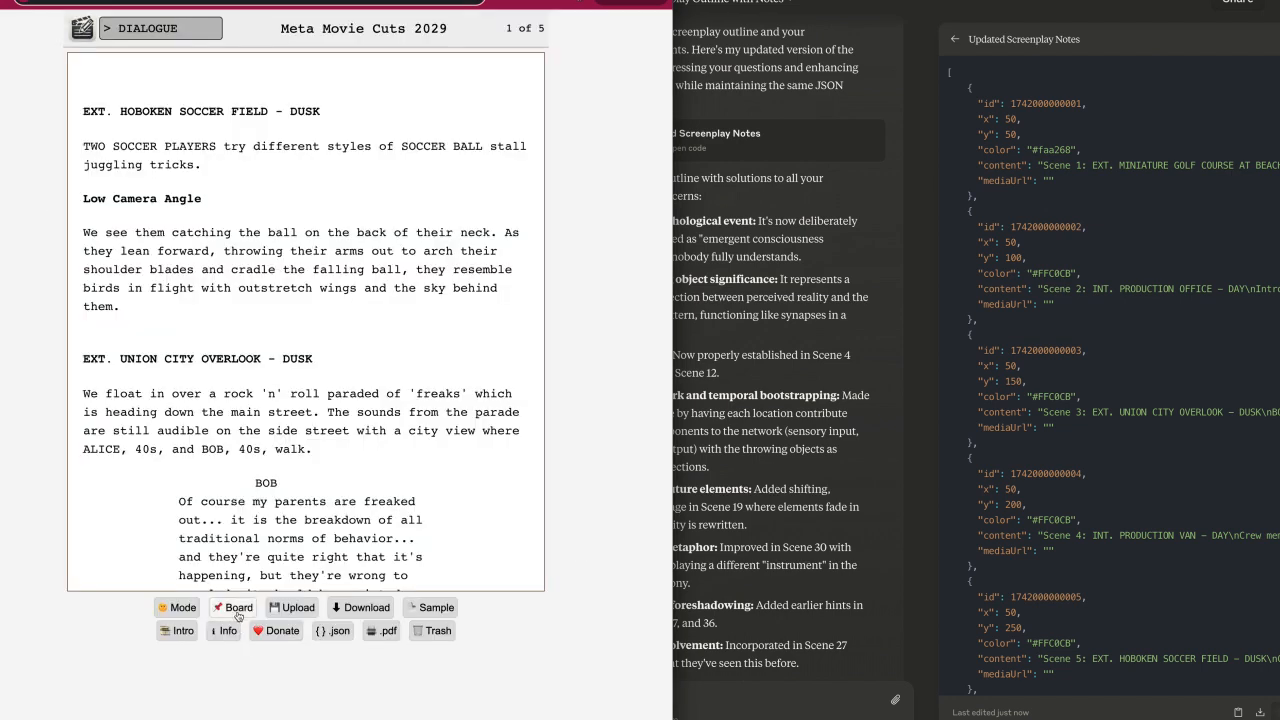
Examine the updated Scene 1, Scene 12, Scene 4 and logline notes on the cork board.
left_click(238, 612)
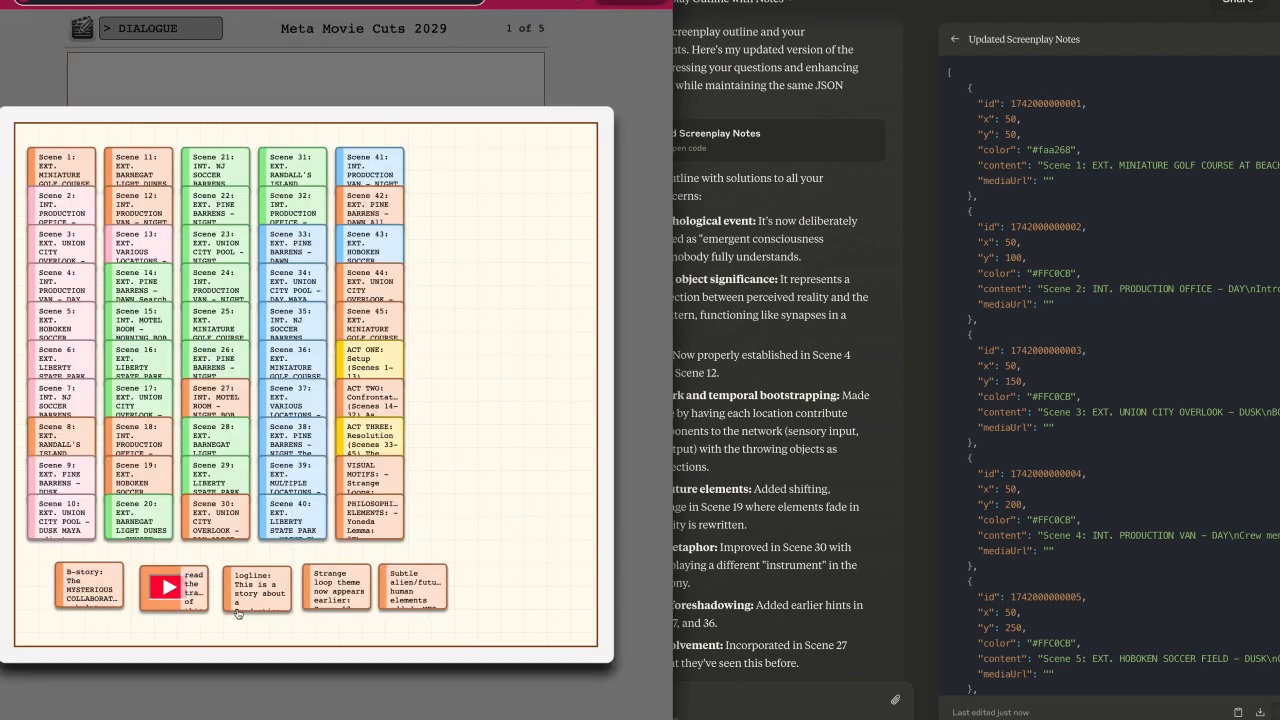
left_click(82, 168)
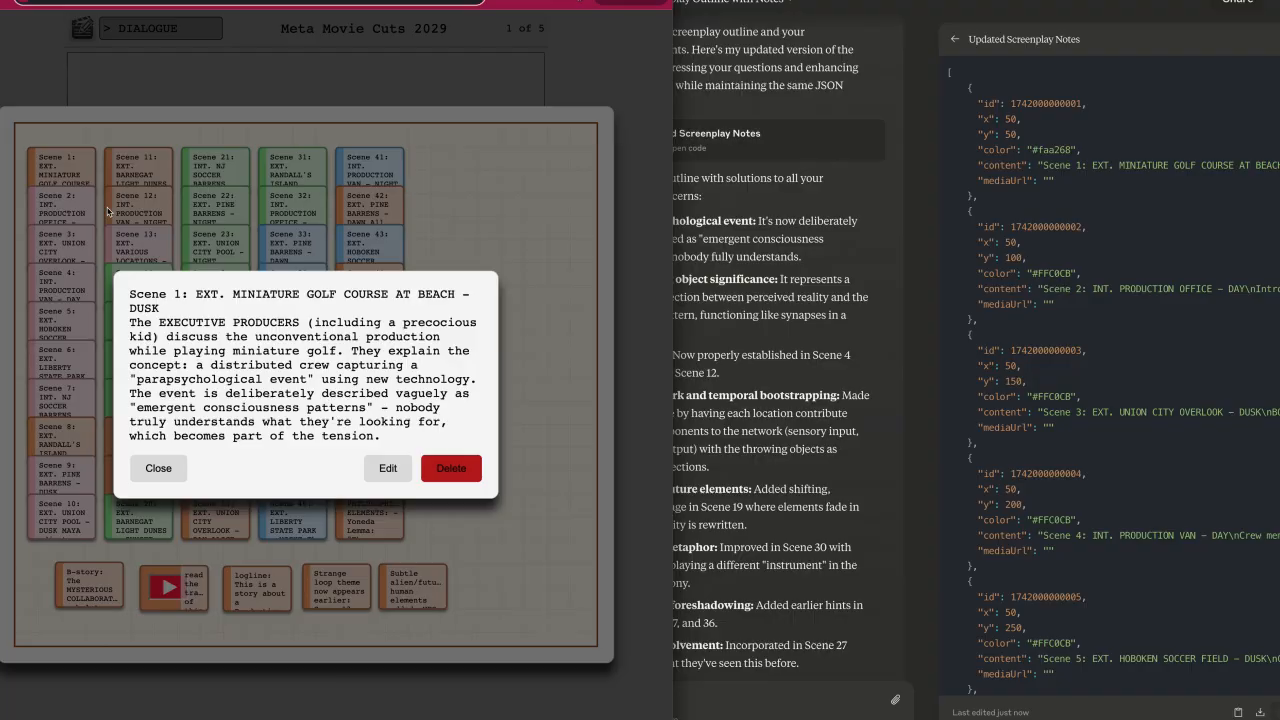
left_click(158, 468)
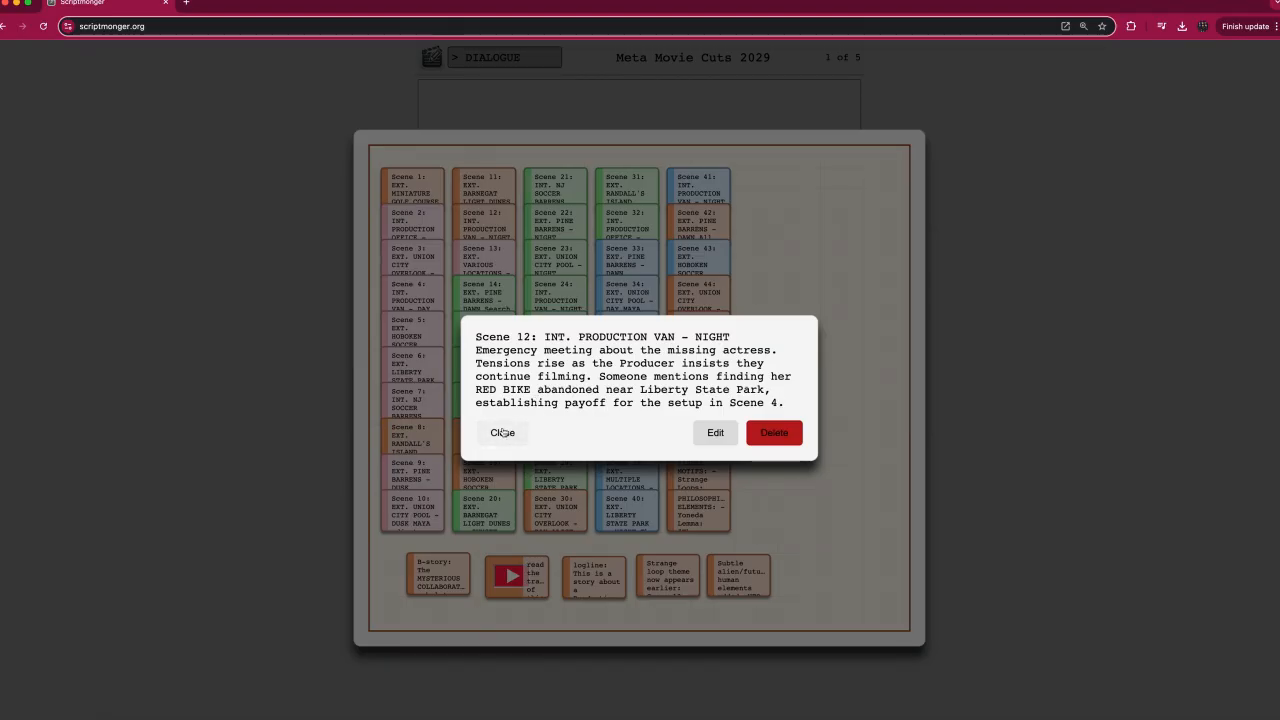
left_click(502, 432)
left_click(424, 298)
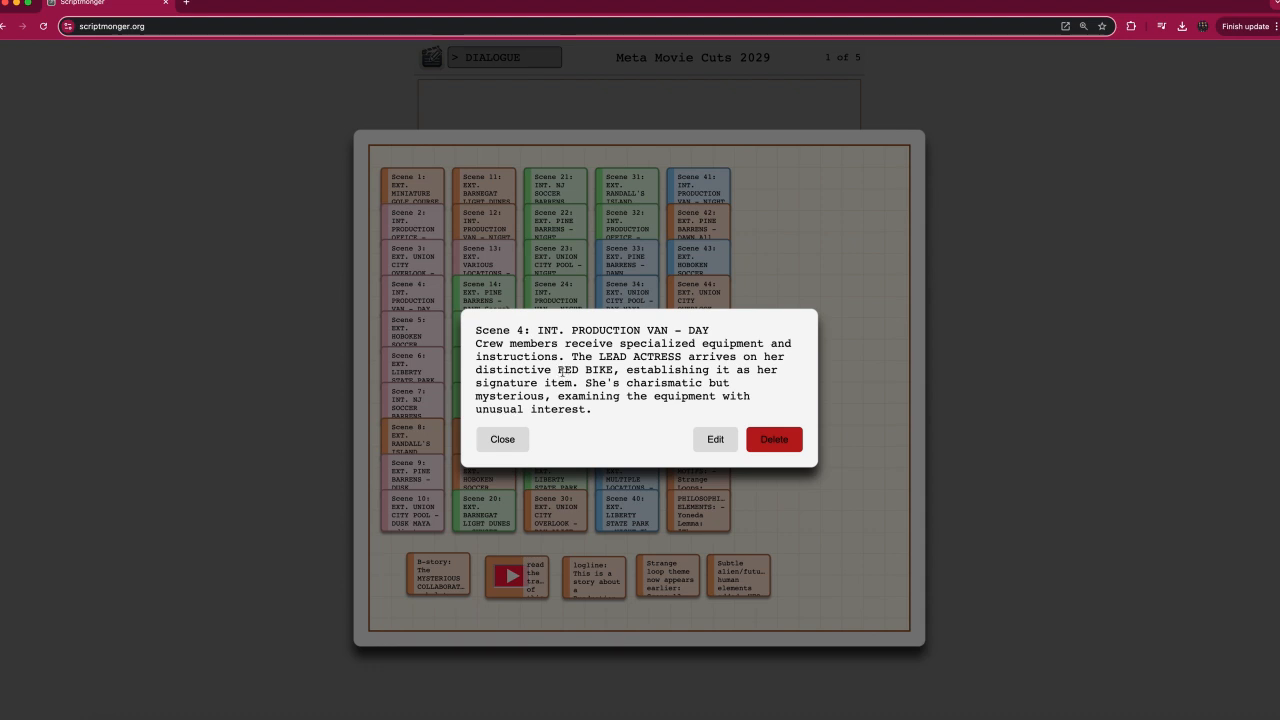
left_click(503, 441)
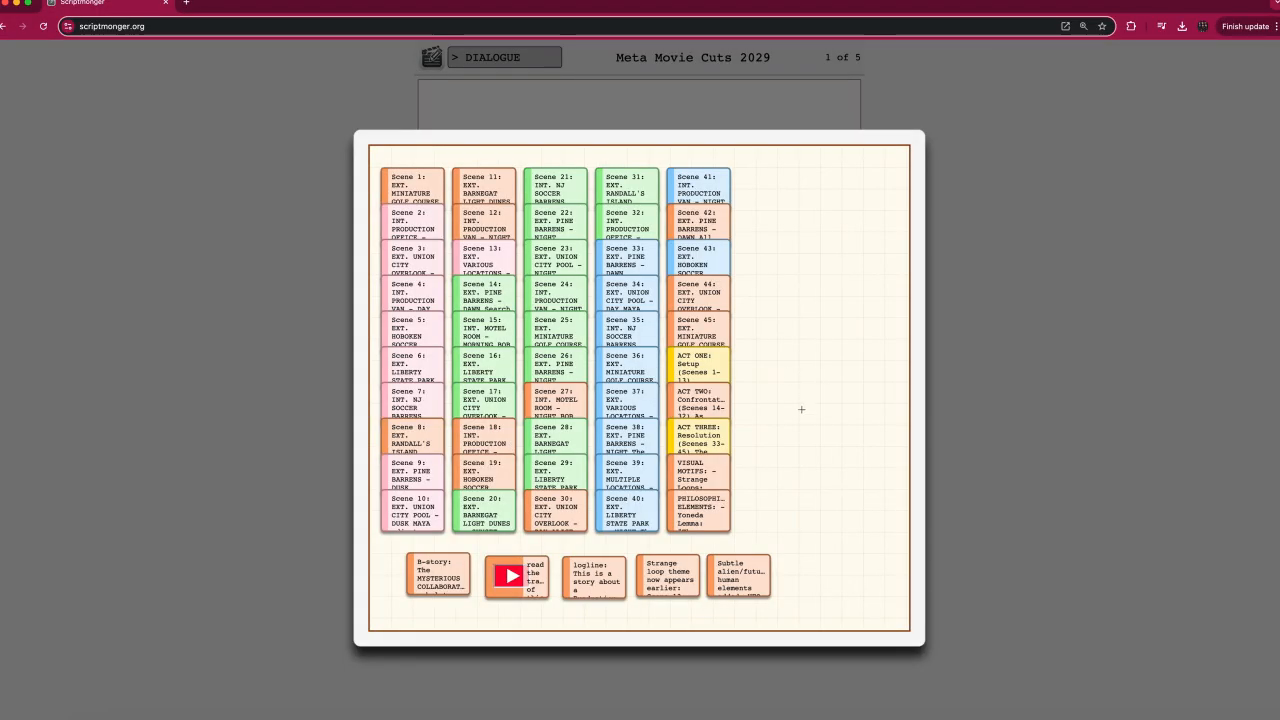
left_click(614, 570)
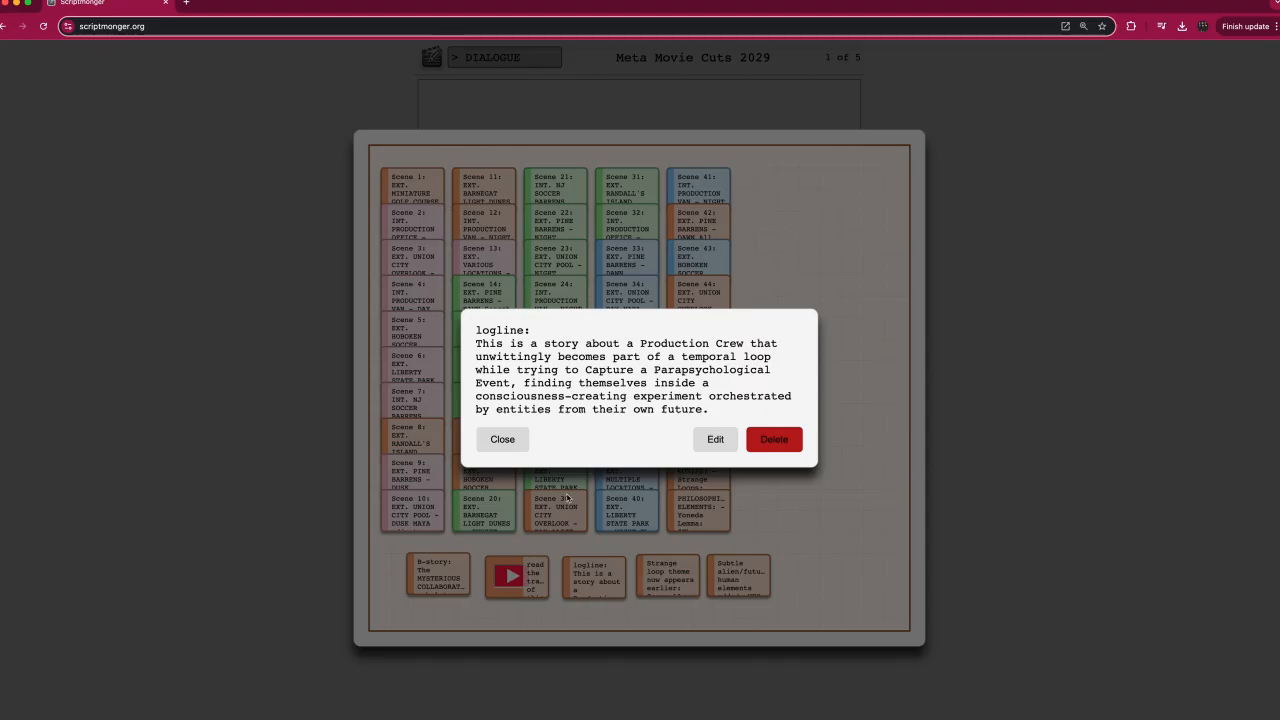
left_click(513, 443)
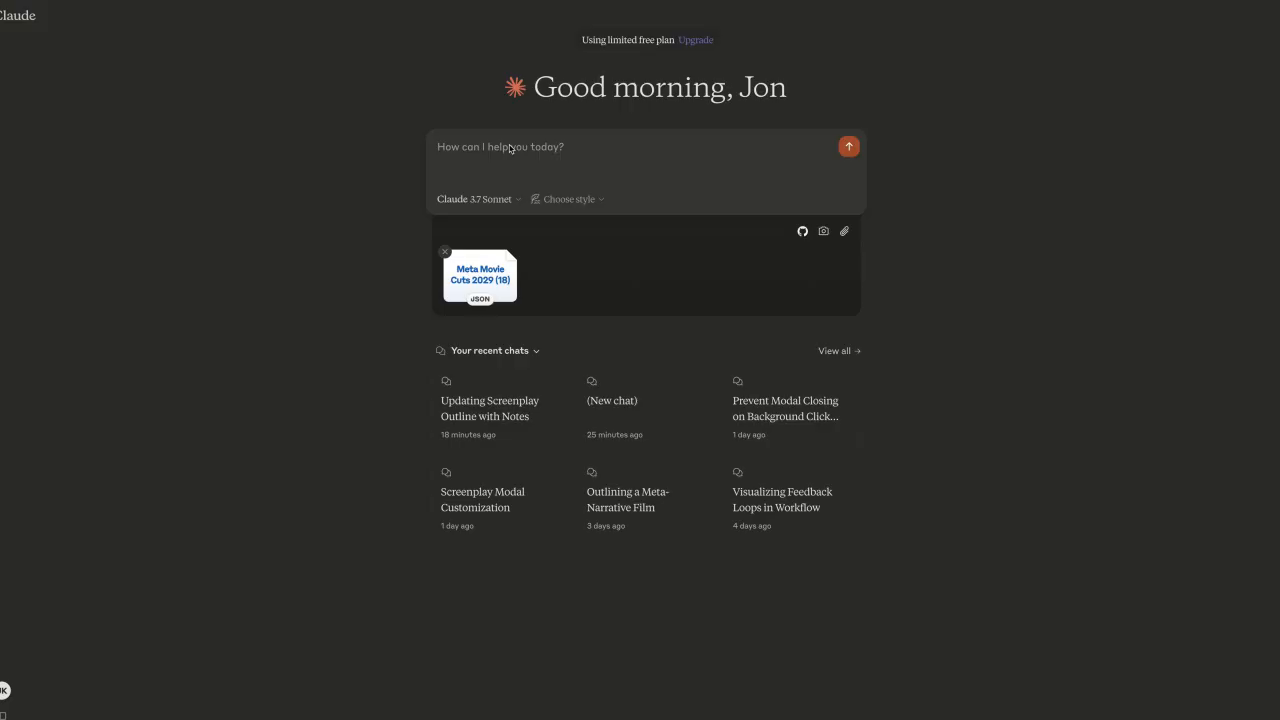
Switch to Claude and, with Meta Movie Cuts 2029 (18) attached, ask "Can you write out scene 1 so I can update my project file with the json you provide?".
type("Can you")
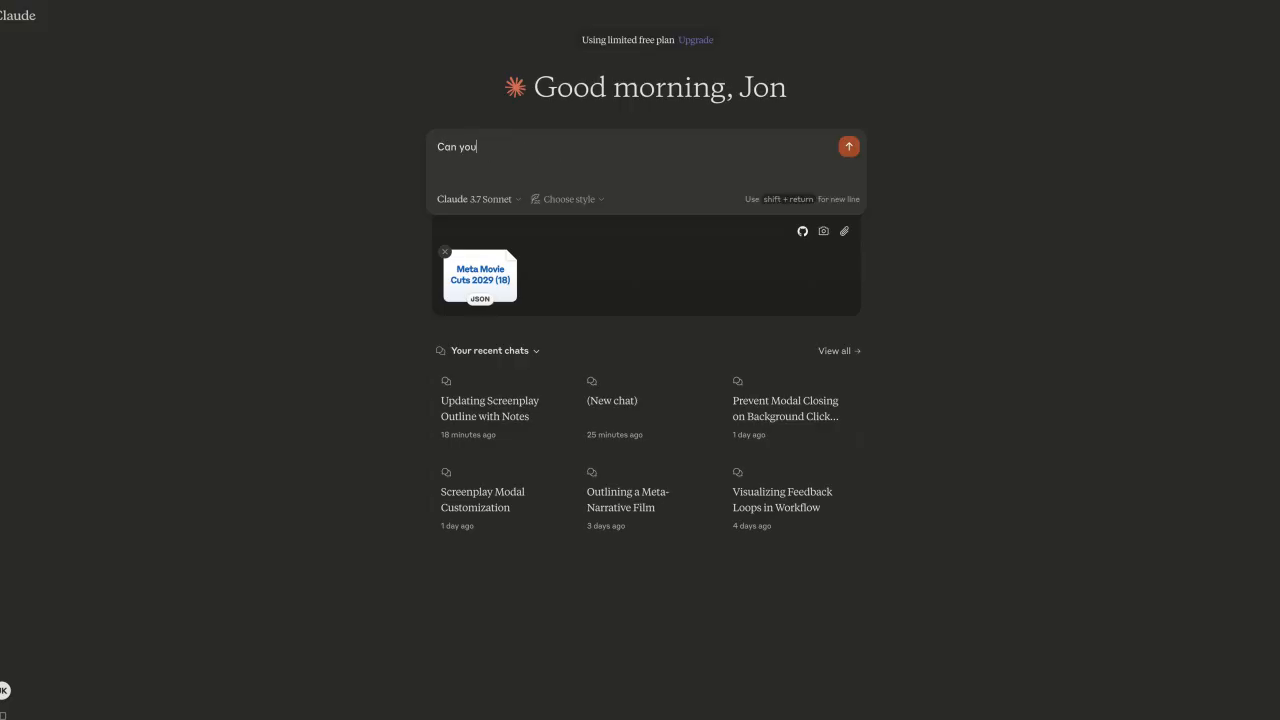
type(" write out scene 1 so c")
type(" can update my project file")
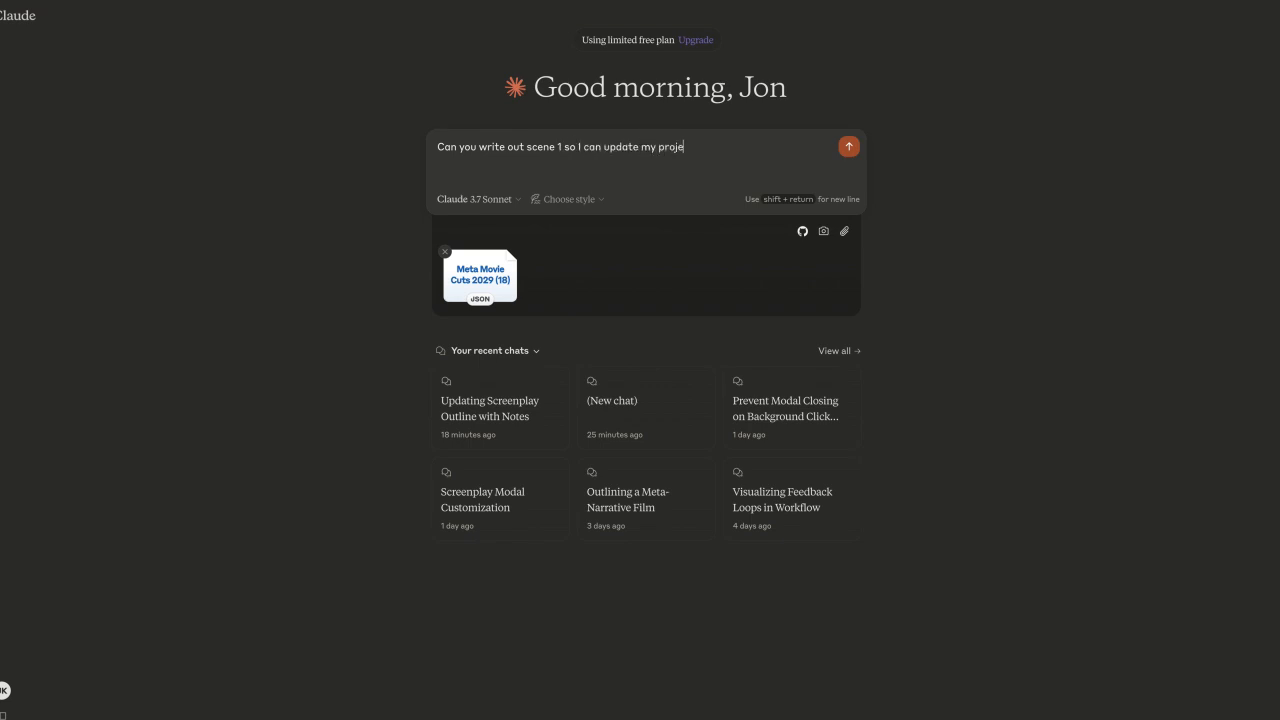
type(" with th")
key("BackSpace")
key("BackSpace")
key("BackSpace")
type("the json you provide?")
key("Return")
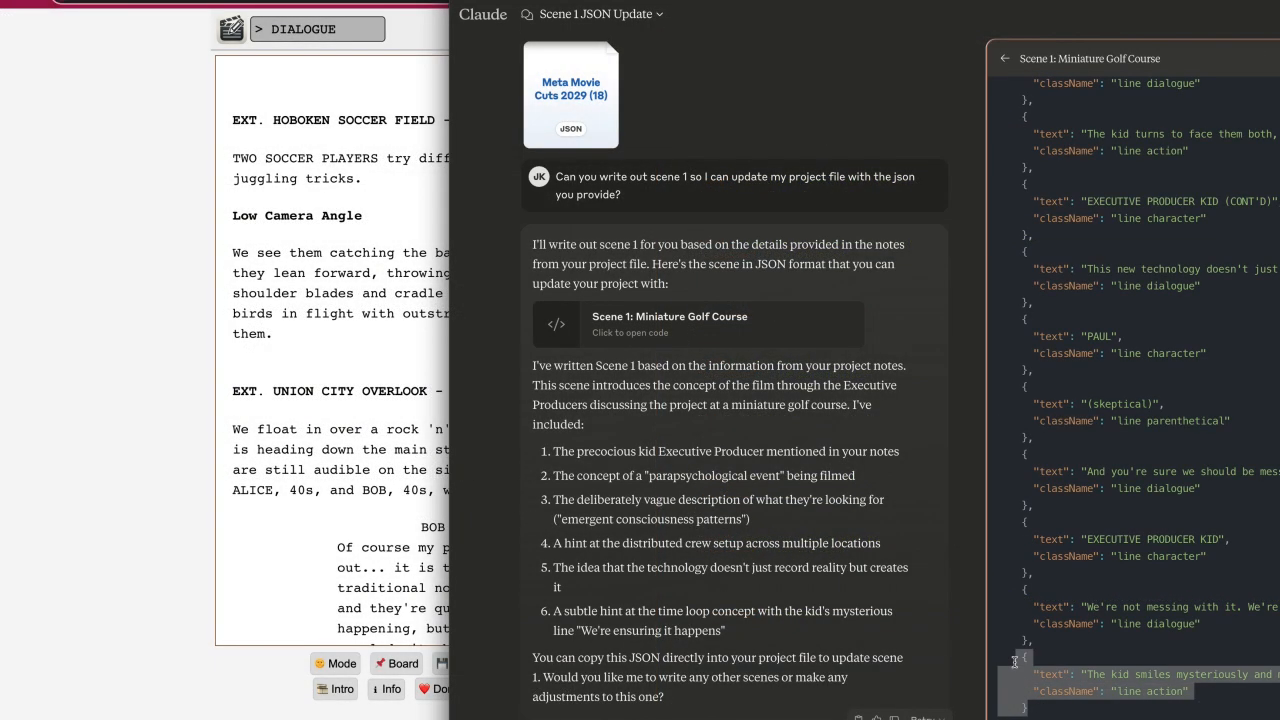
Select all the line objects inside the "content" array of Claude's Scene 1: Miniature Golf Course JSON.
left_click(1015, 661)
scroll(1015, 662, "up", 15)
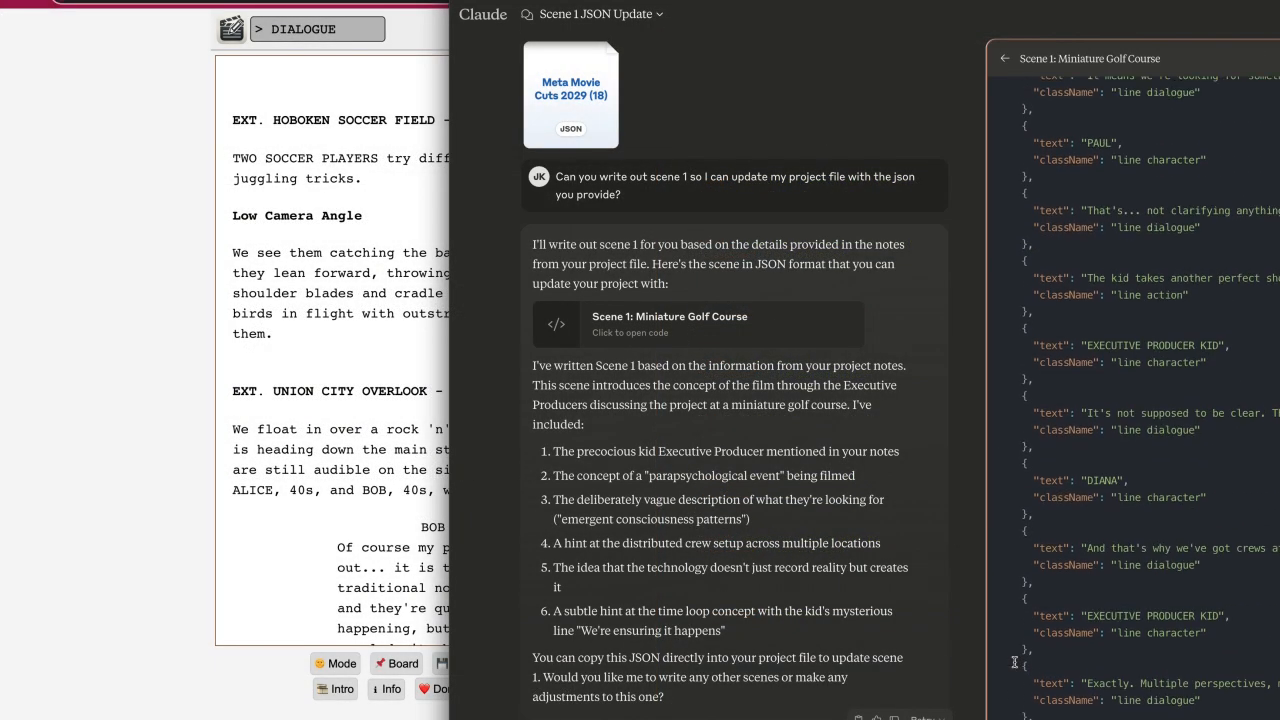
left_click(1021, 129, "shift")
key("ctrl+c")
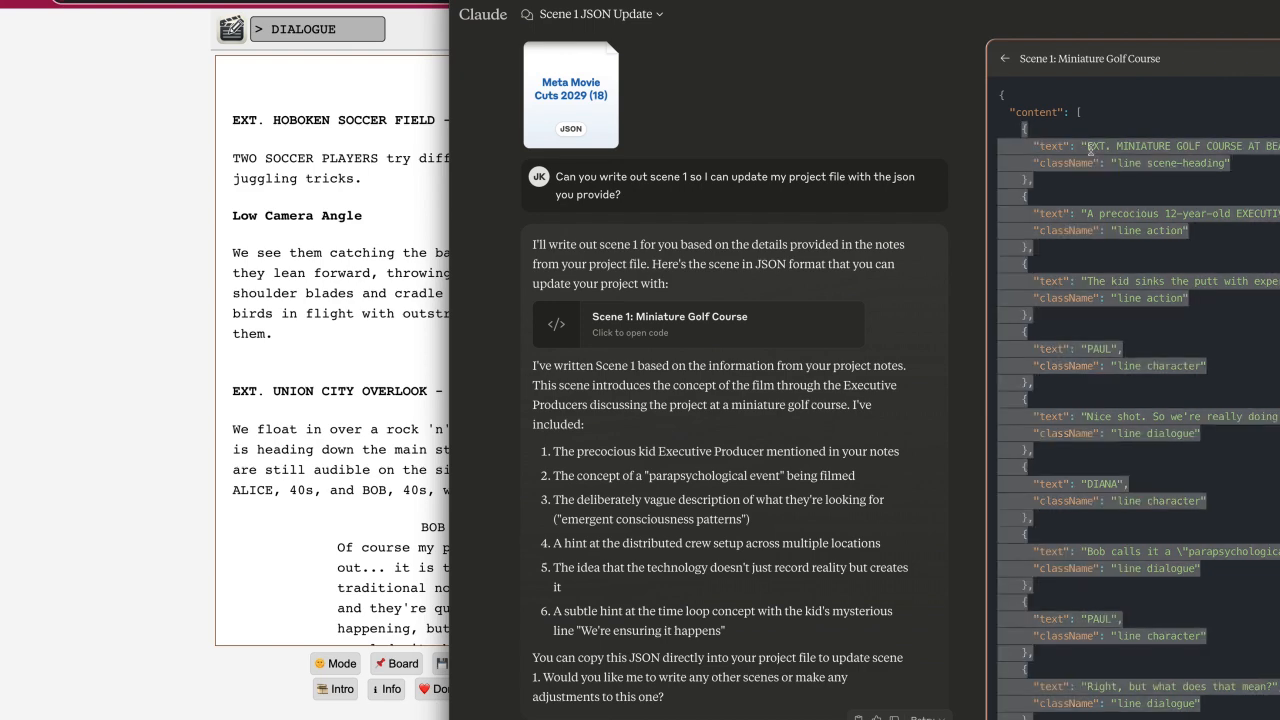
Switch to Scriptmonger, insert Claude's Scene 1 objects before the Hoboken Soccer Field heading in the Screenplay JSON, and save.
left_click(150, 485)
left_click(506, 689)
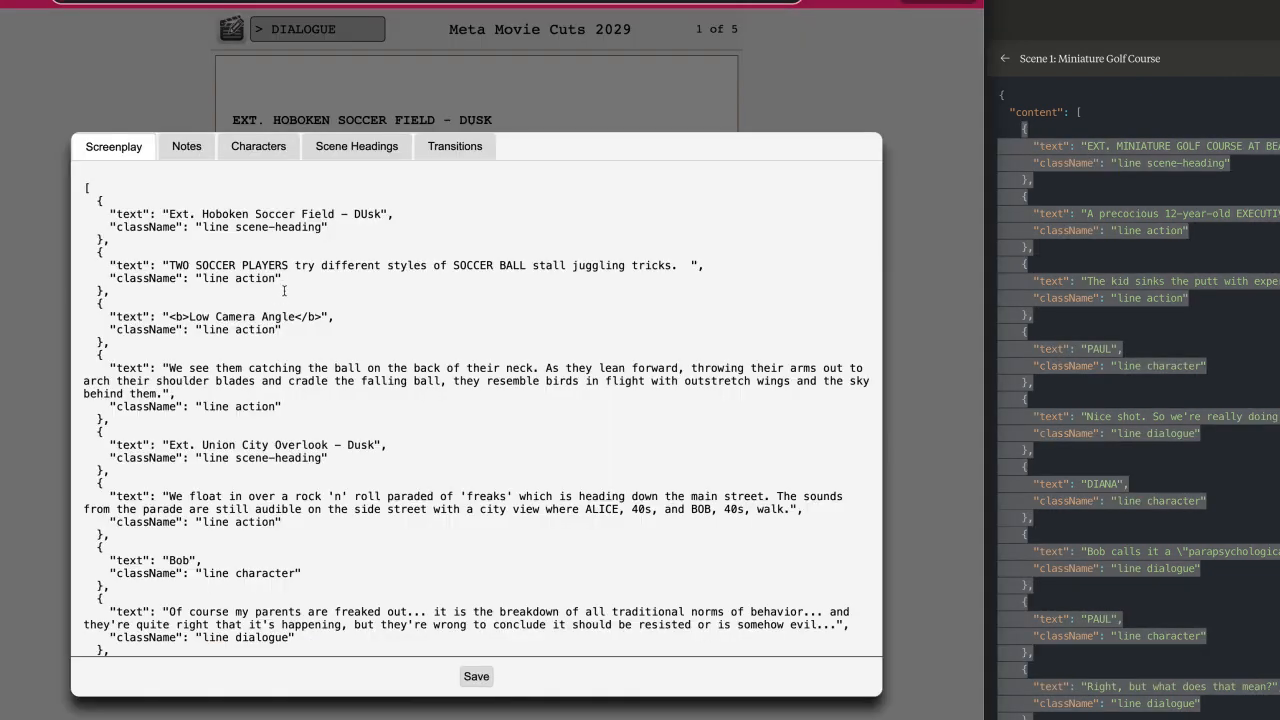
key("Return")
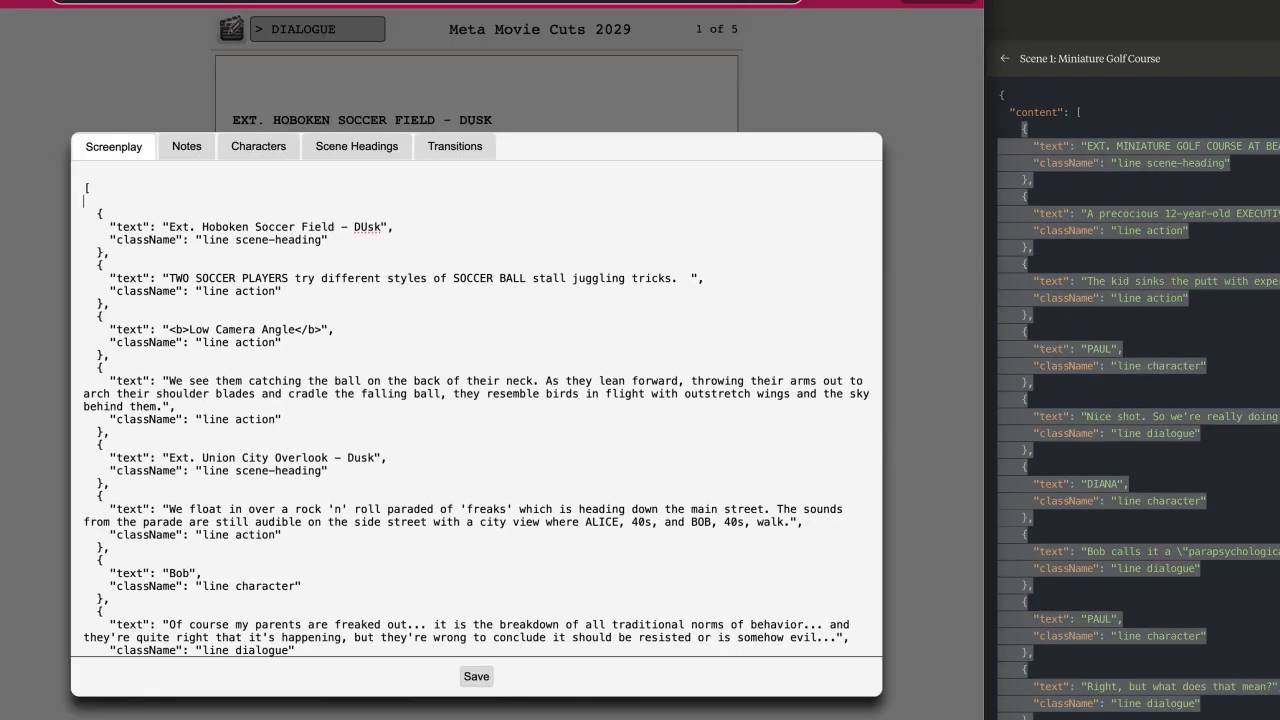
key("ctrl+v")
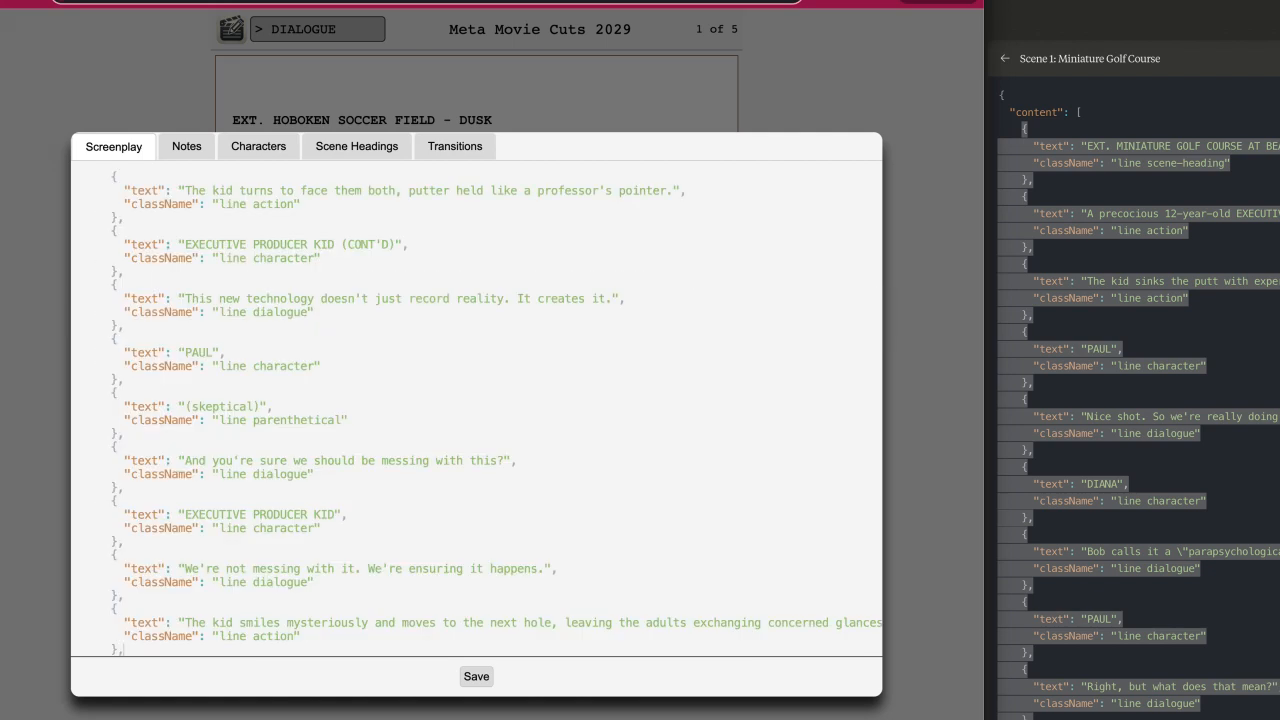
scroll(222, 360, "down", 1)
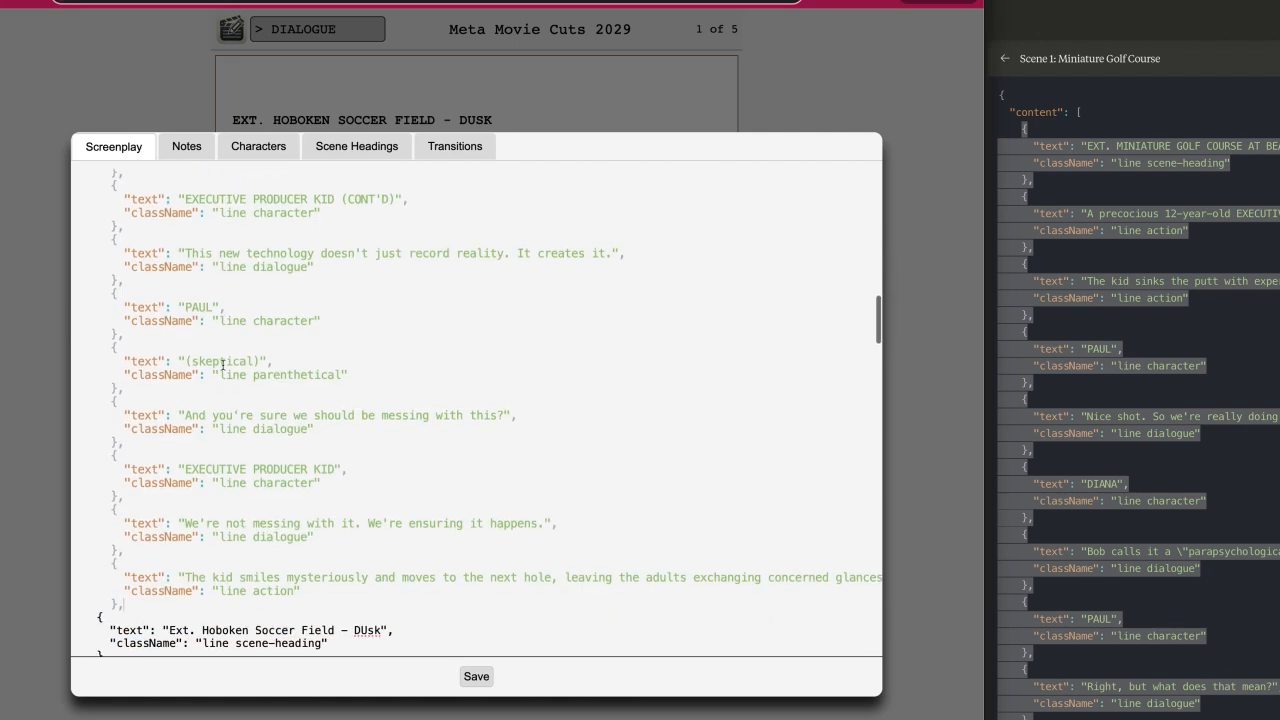
left_click(476, 676)
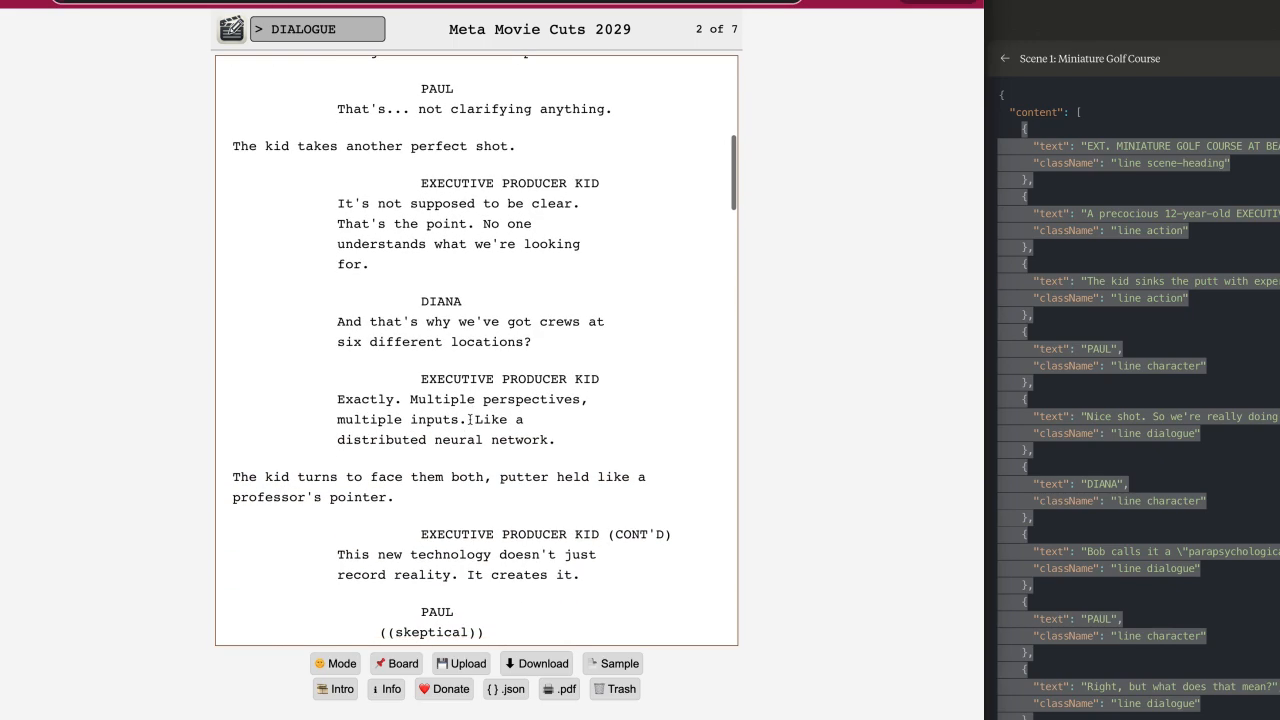
Replace "neural" with "sensor" in the Executive Producer Kid's "distributed neural network" dialogue line.
left_click_drag(482, 435, 445, 435)
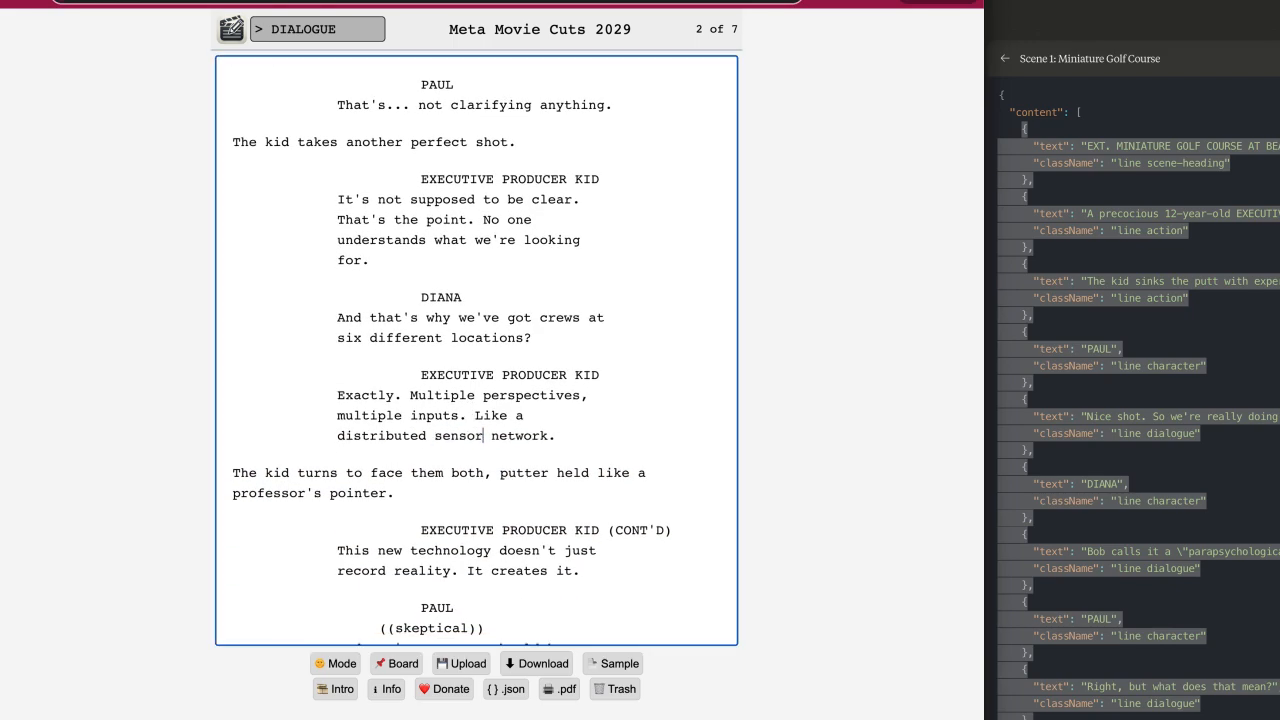